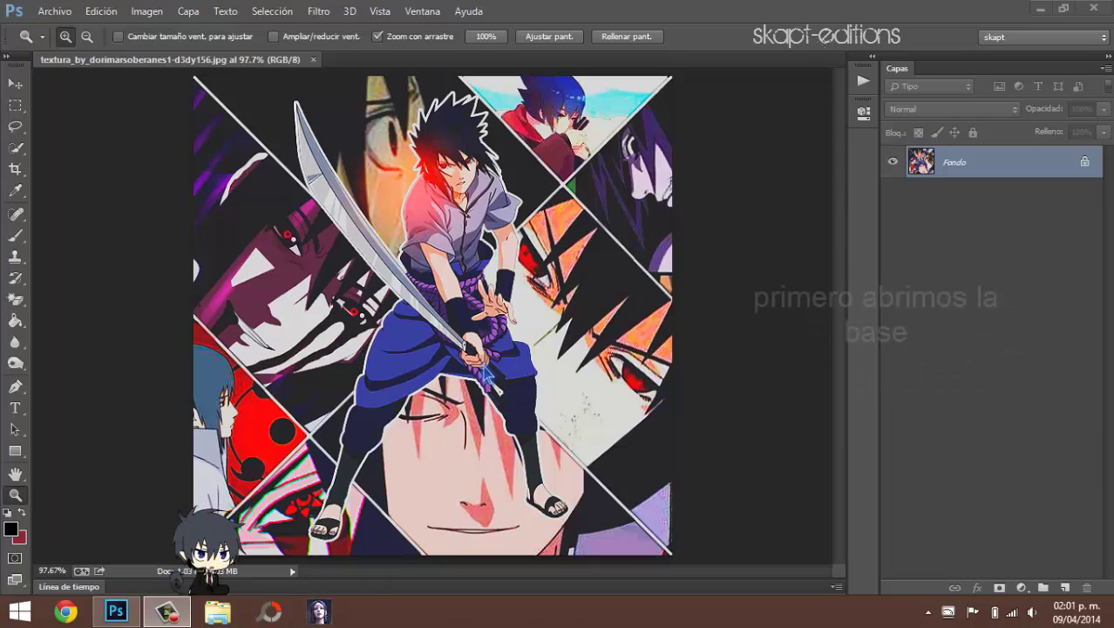
Step: Open the 03 diagonal-line template from the desktop's photoshop > collage folder
click(54, 10)
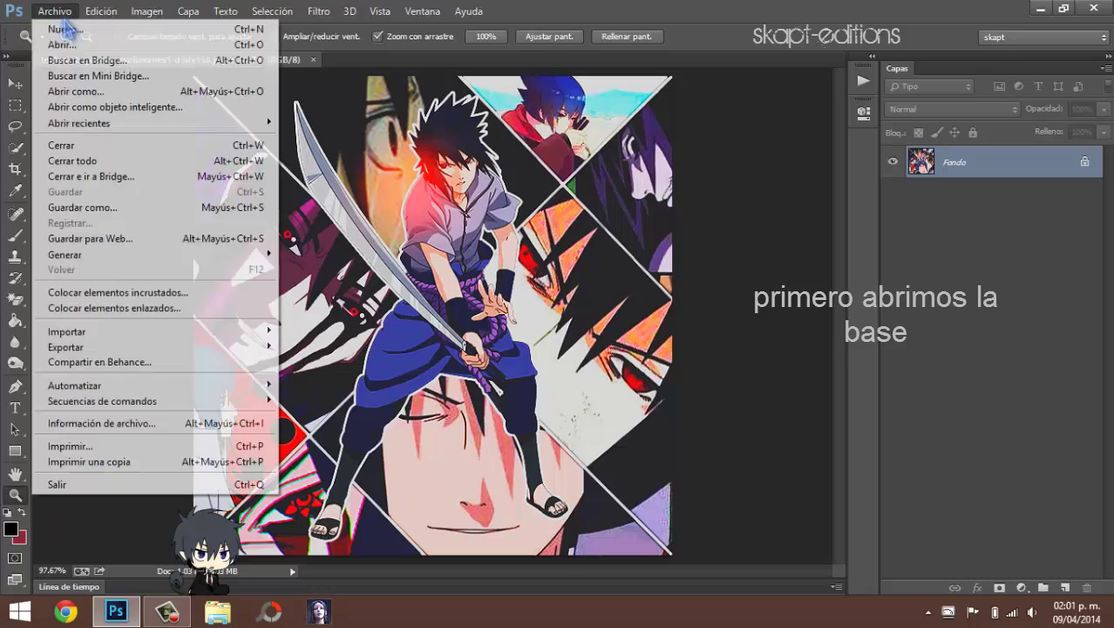
click(70, 45)
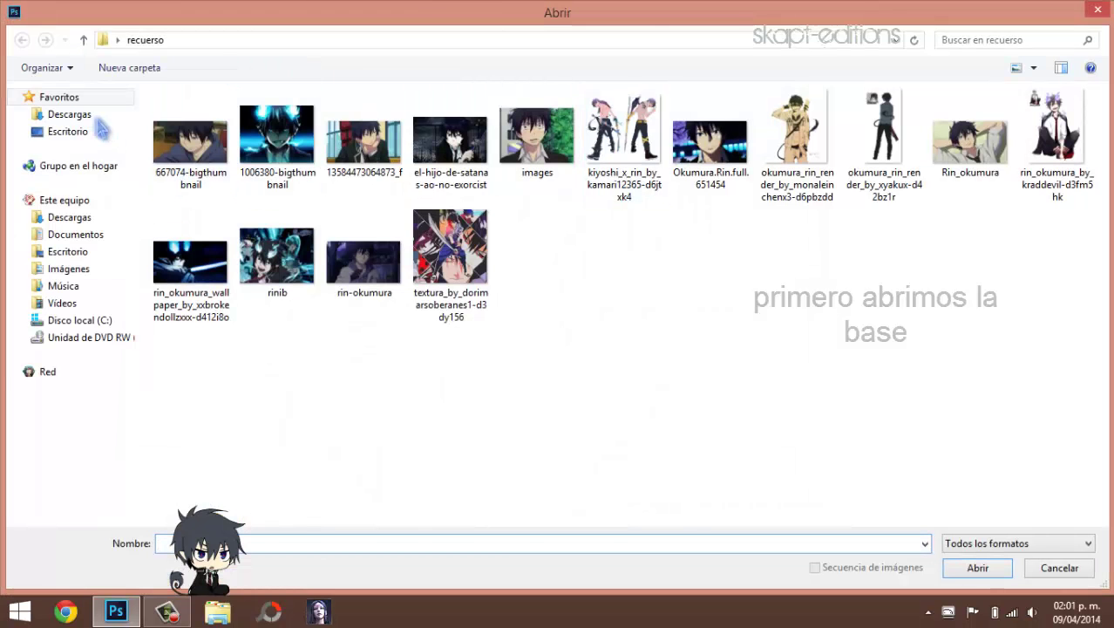
click(69, 131)
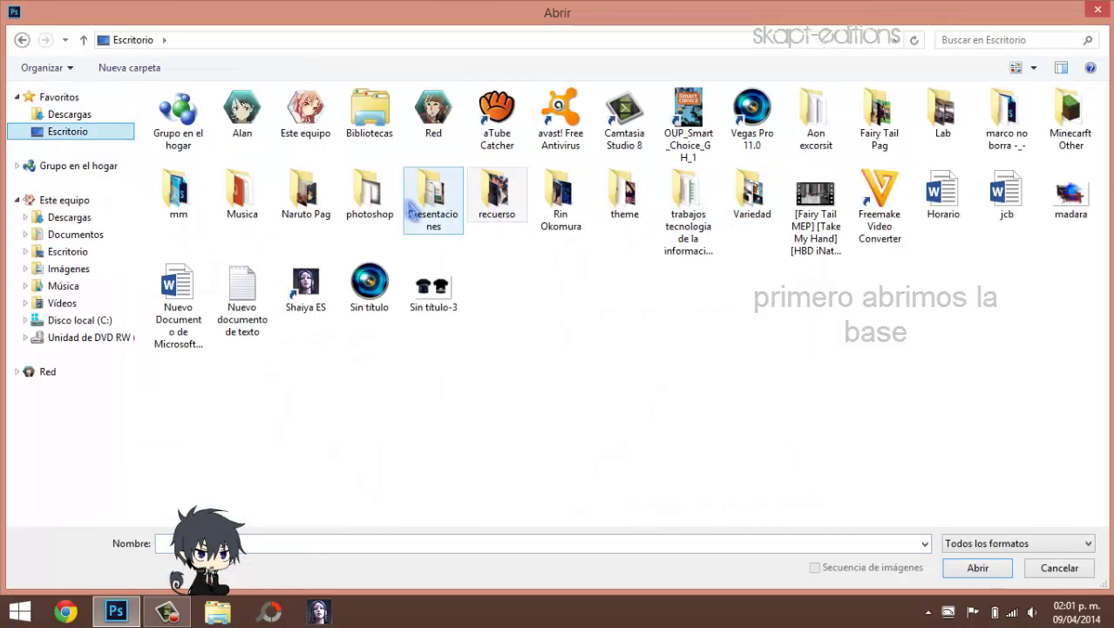
double_click(370, 190)
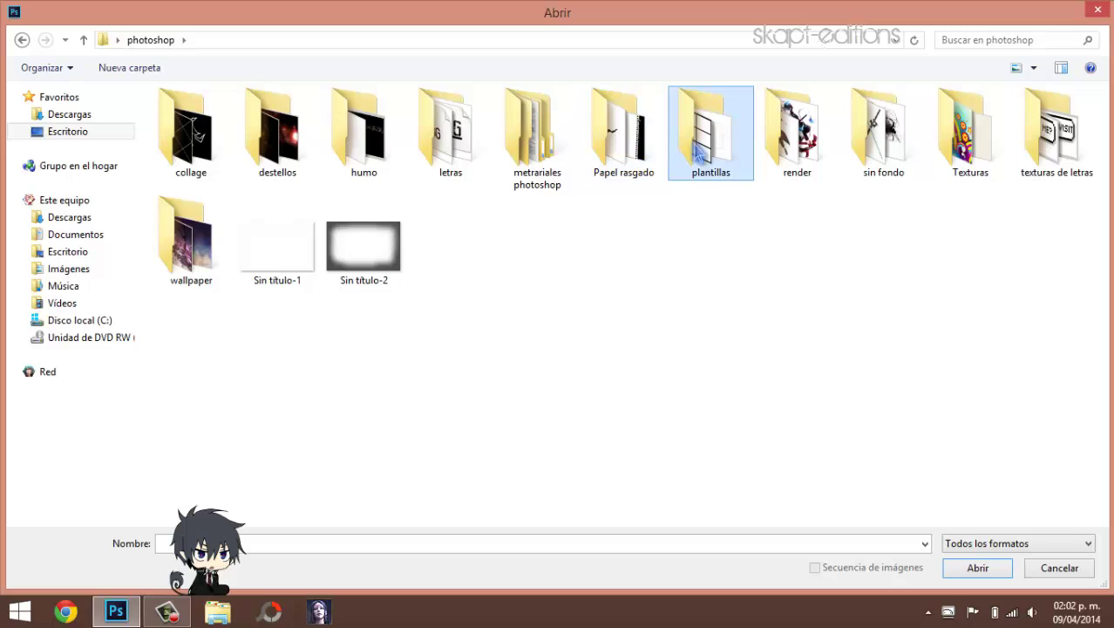
double_click(707, 135)
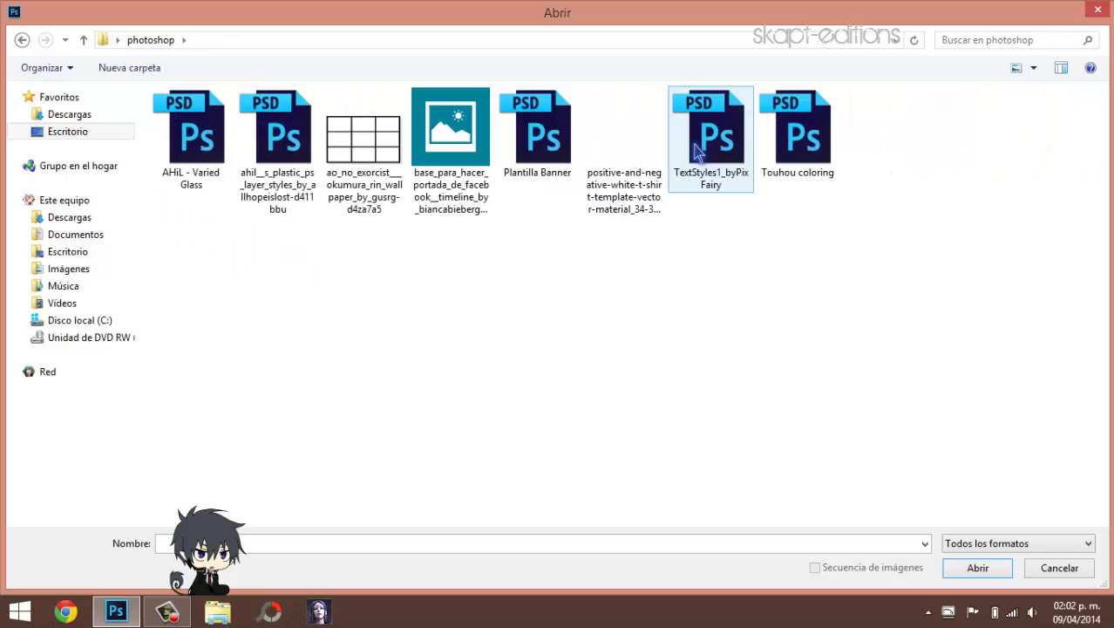
click(22, 41)
double_click(200, 124)
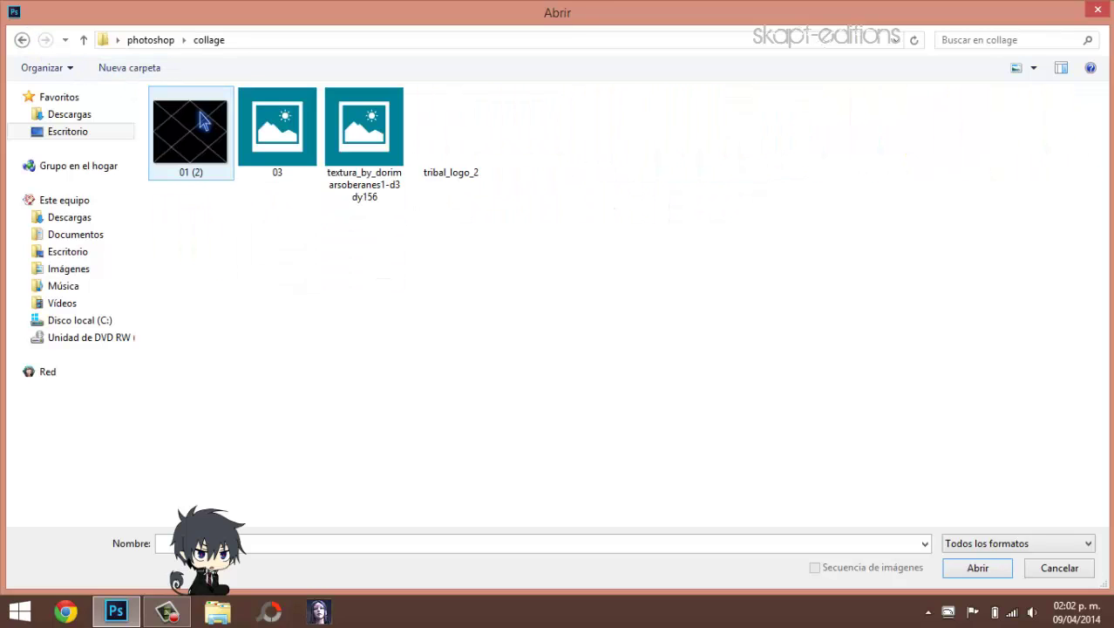
click(277, 140)
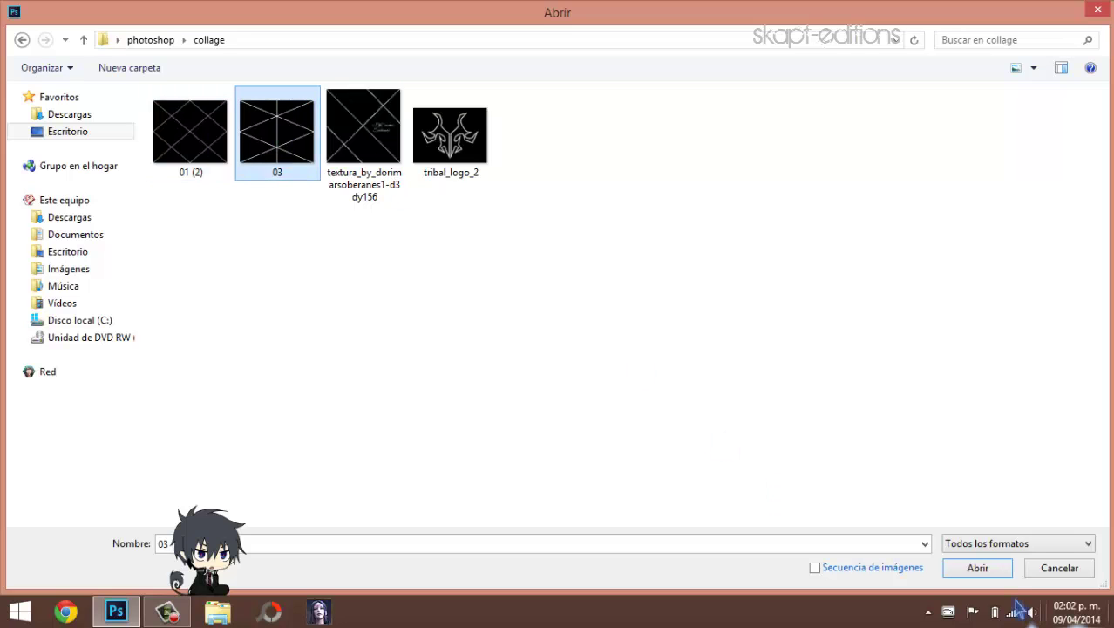
click(991, 572)
Step: Dismiss the missing colour profile notice and unlock the Fondo layer into Capa 0
key(i)
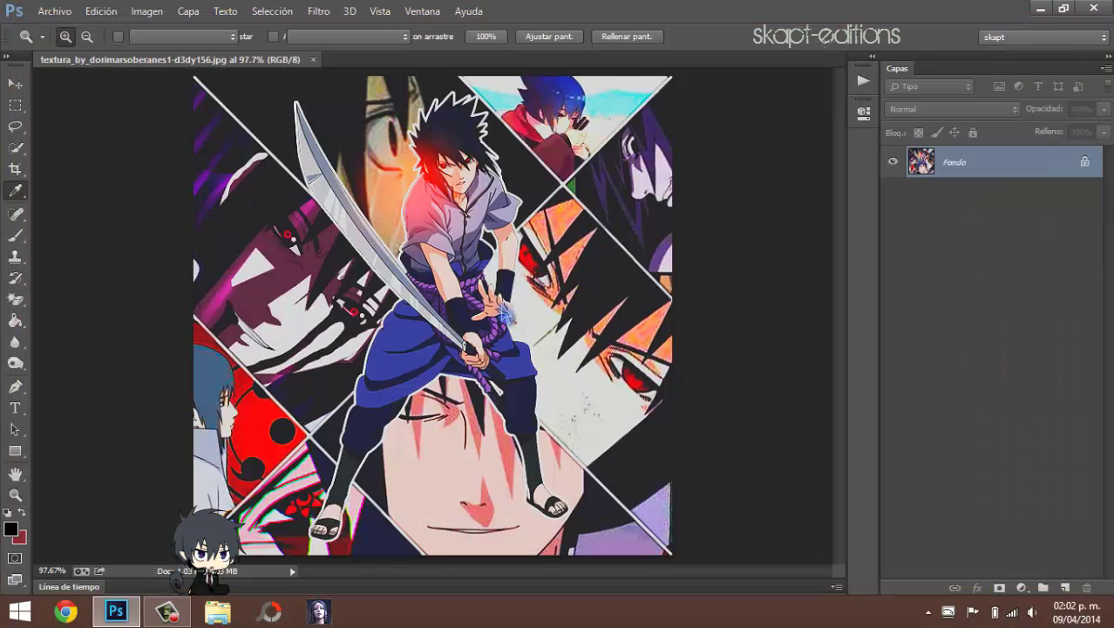
click(620, 308)
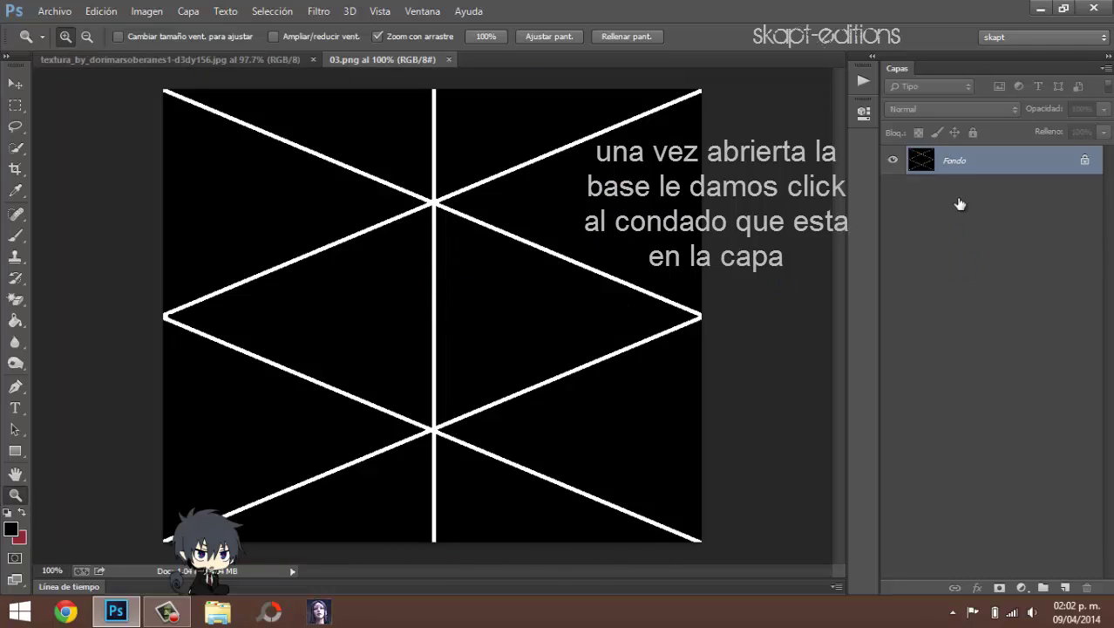
click(1086, 161)
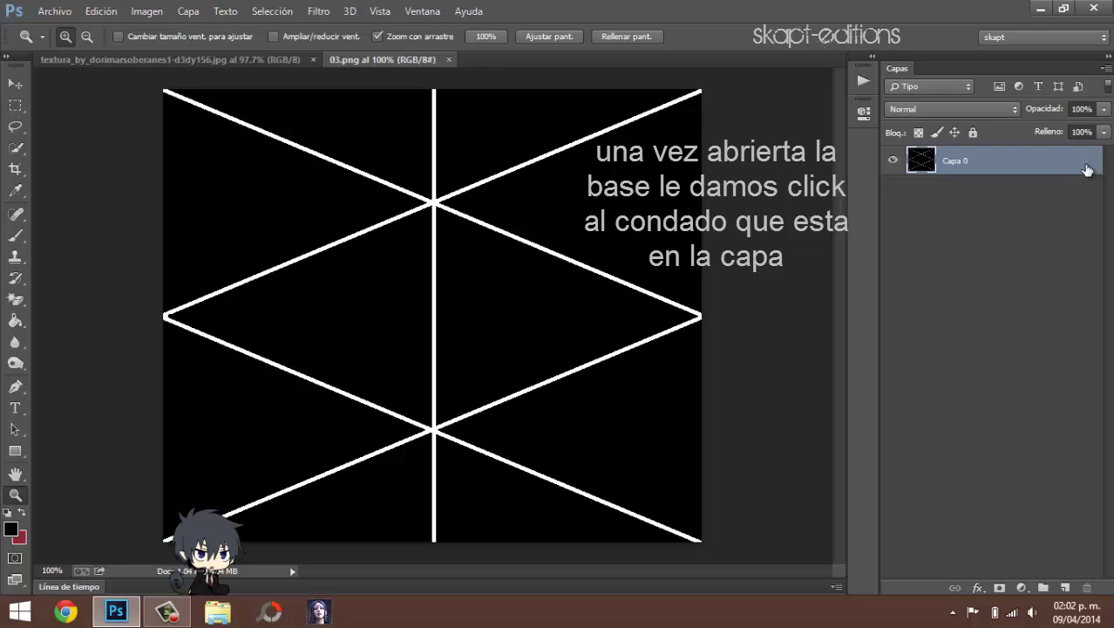
Step: Place 667074-bigthumbnail from the desktop's recuerso folder as an embedded layer
click(54, 11)
click(131, 293)
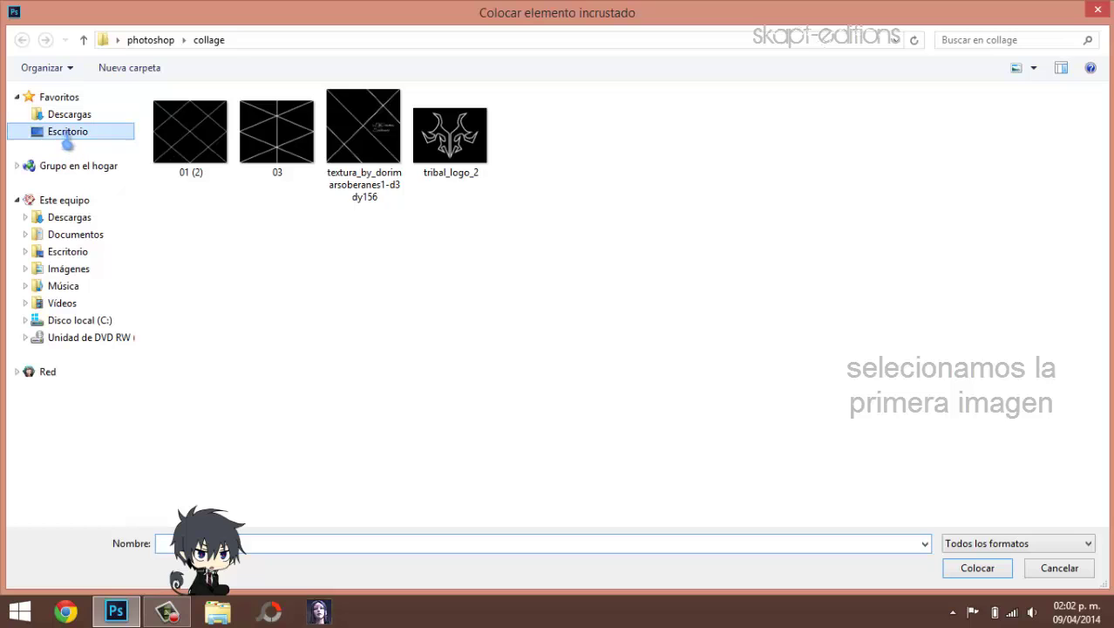
click(68, 131)
double_click(501, 196)
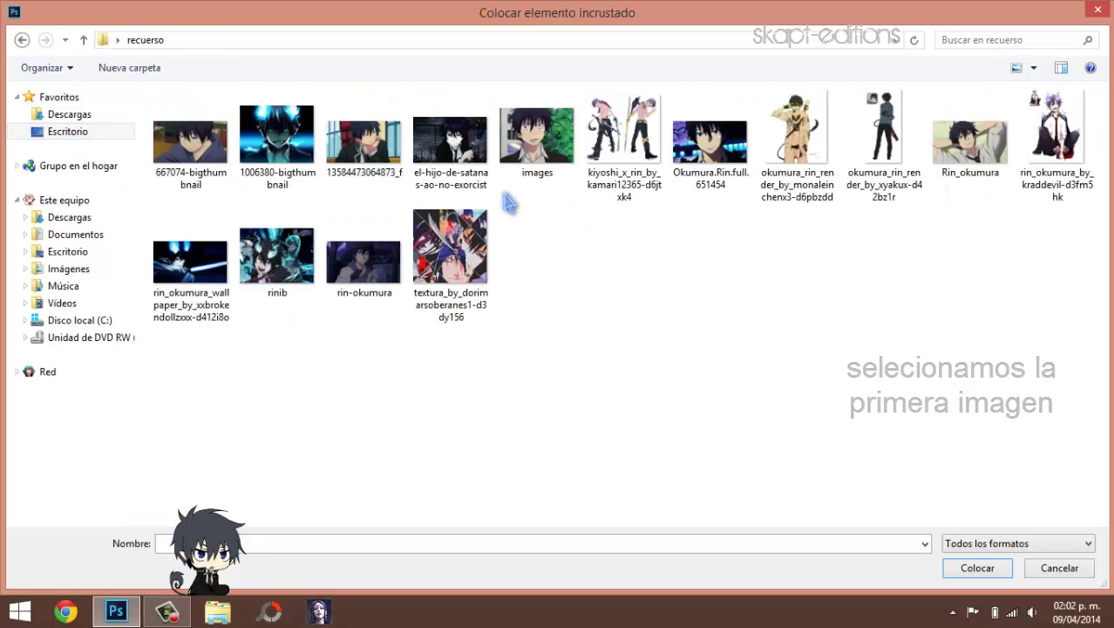
click(208, 152)
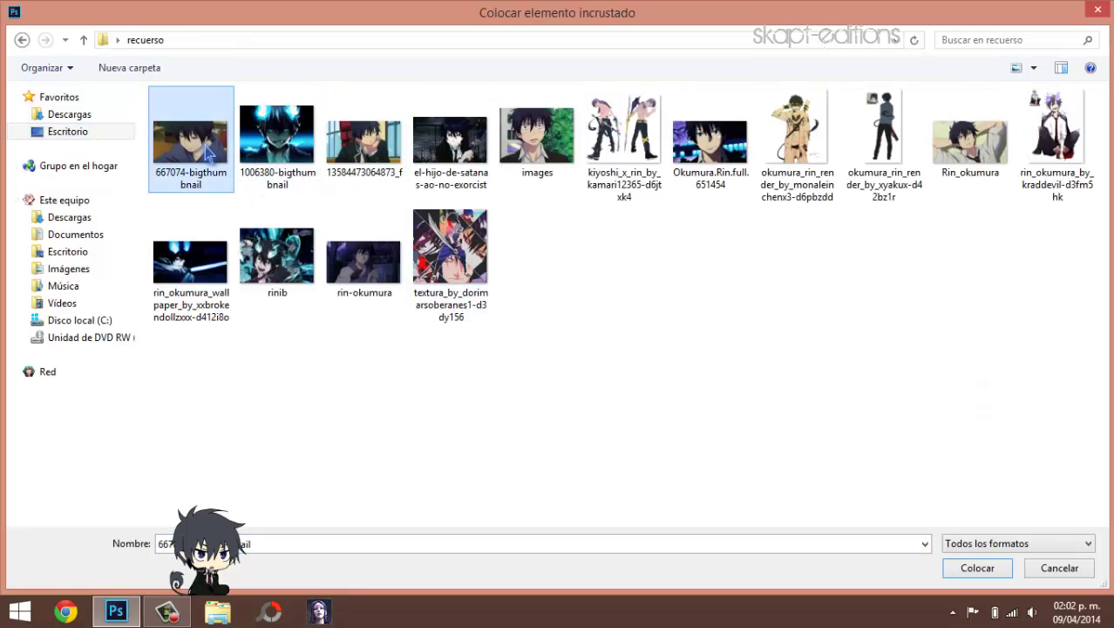
click(977, 568)
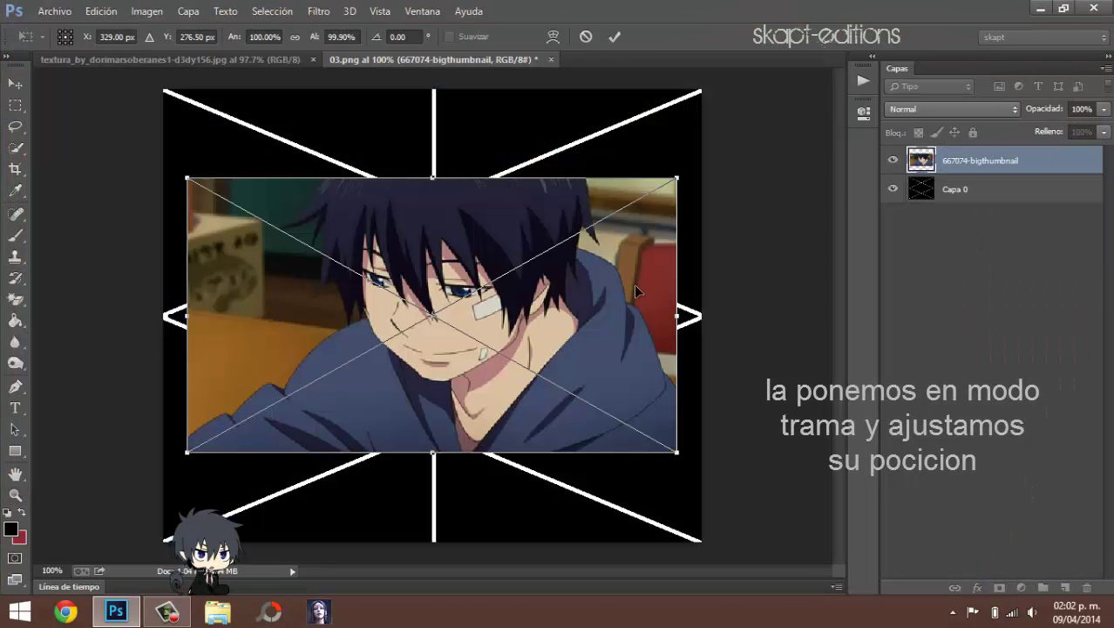
Step: Set the 667074-bigthumbnail layer to Trama blend mode, shift it right, and commit placement
click(995, 113)
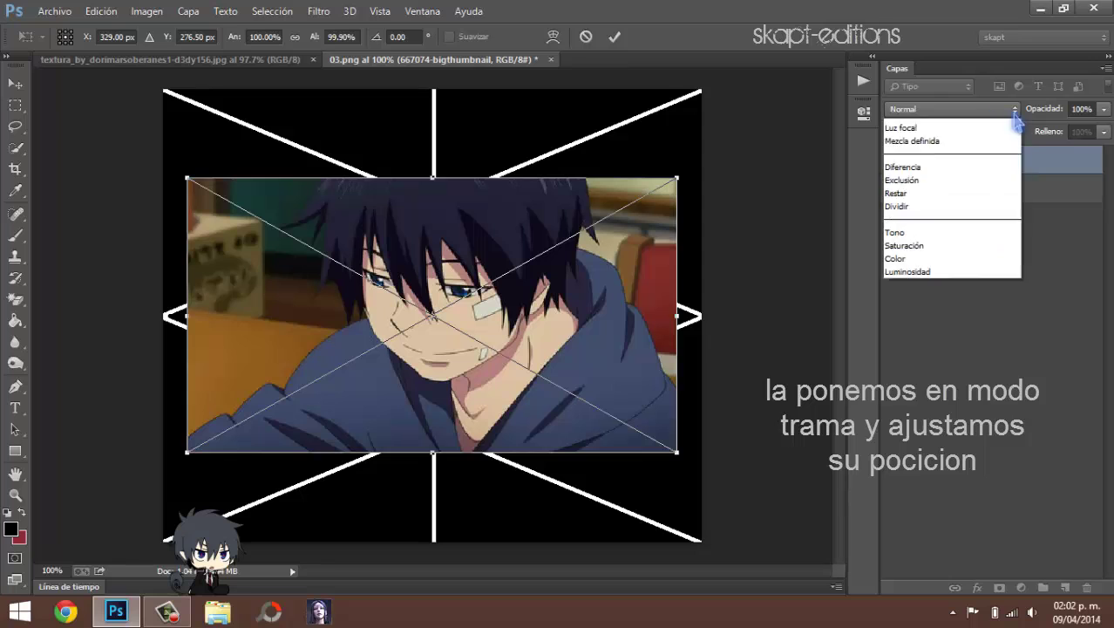
click(897, 256)
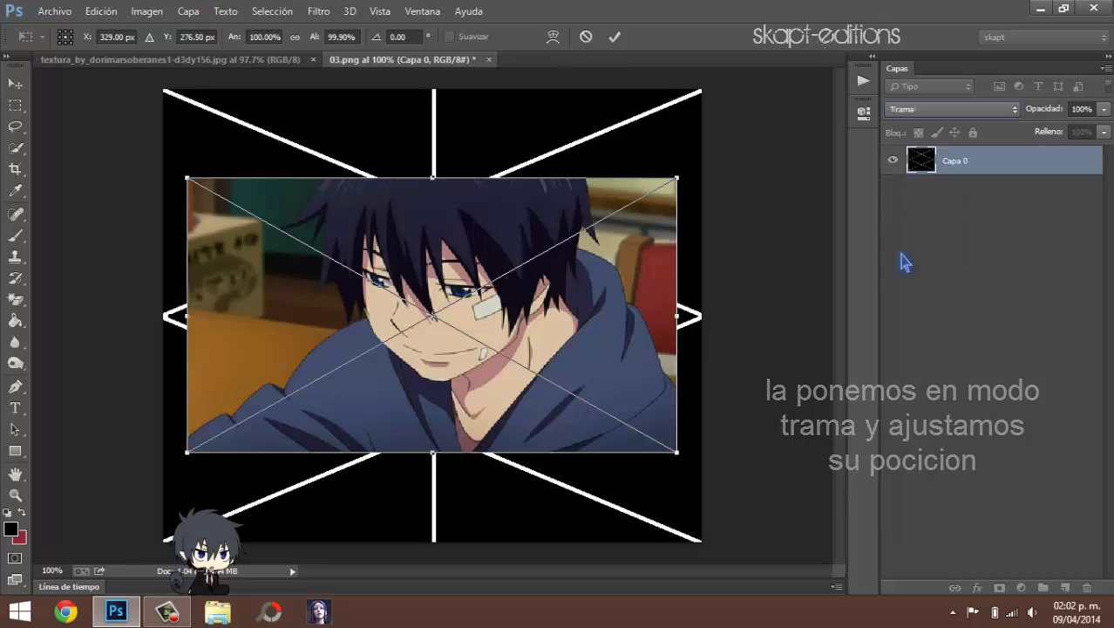
drag(452, 316, 510, 271)
drag(566, 248, 562, 308)
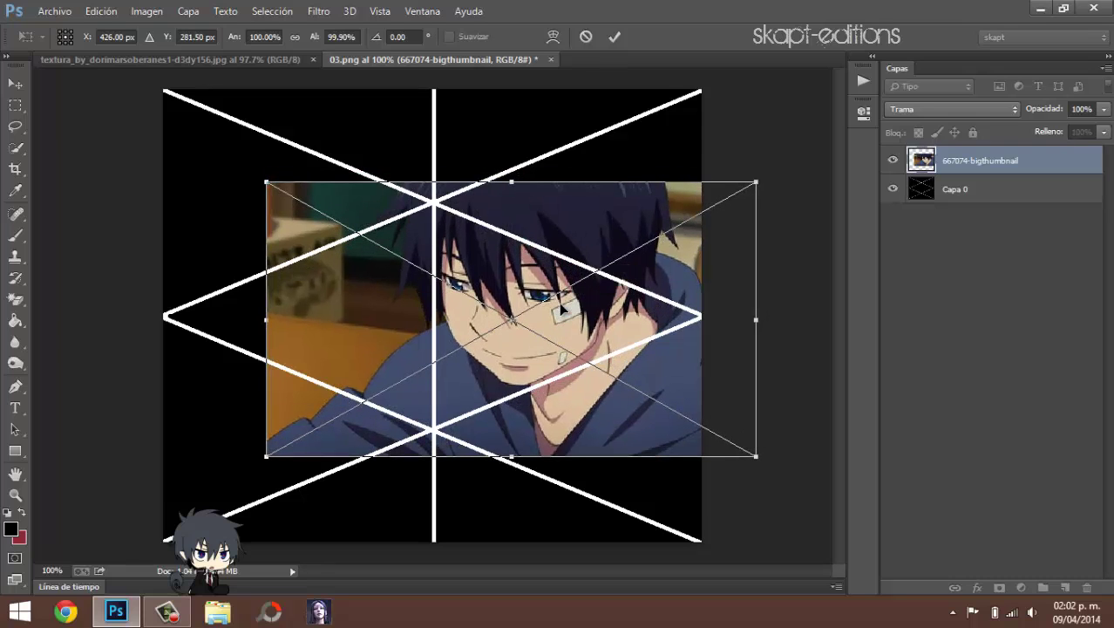
click(616, 37)
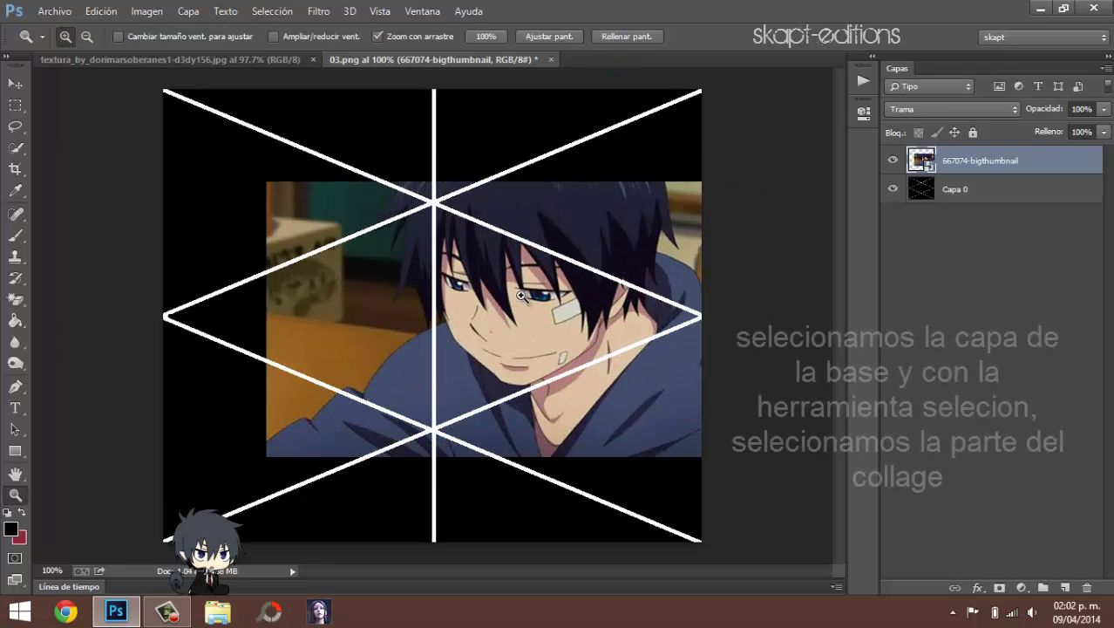
Step: Quick-select the right-hand panel on Capa 0, invert the selection, and return to the photo layer
click(966, 201)
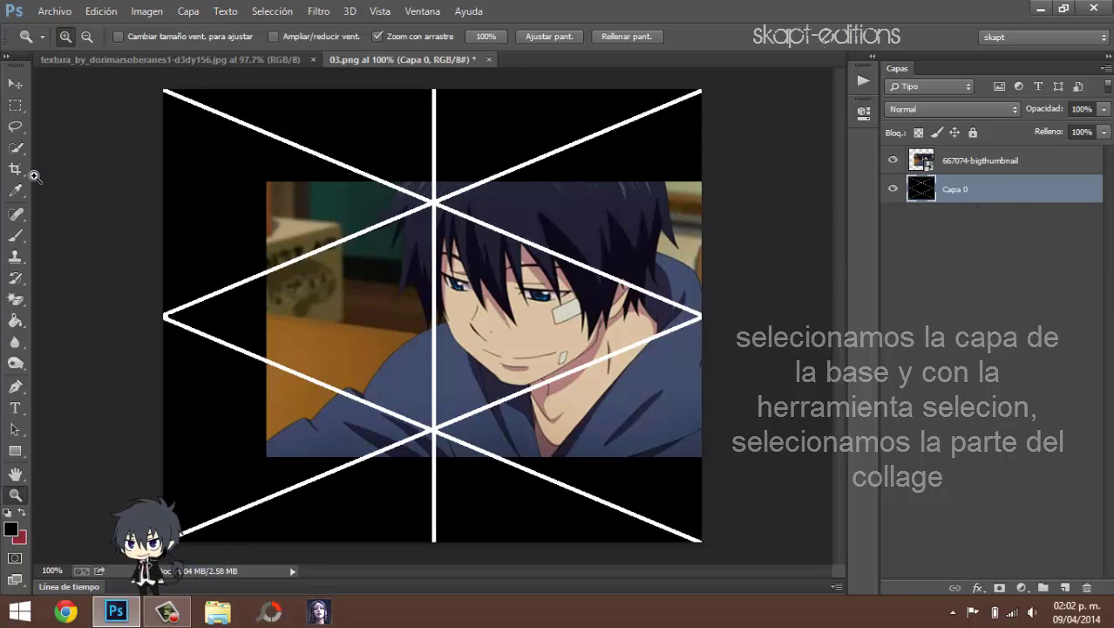
click(18, 154)
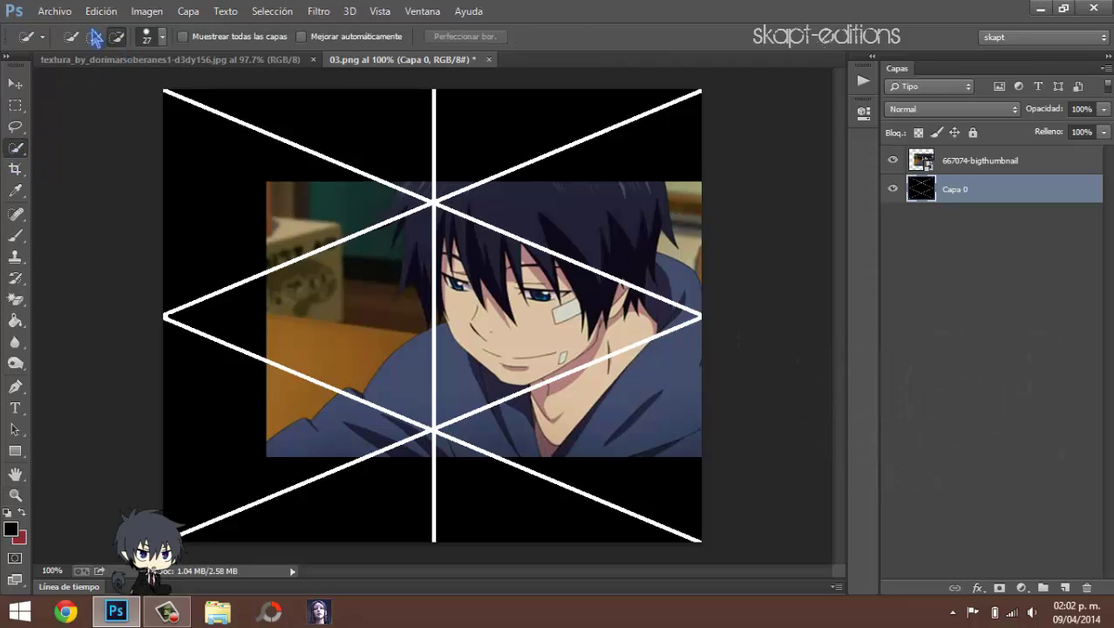
click(493, 303)
right_click(493, 304)
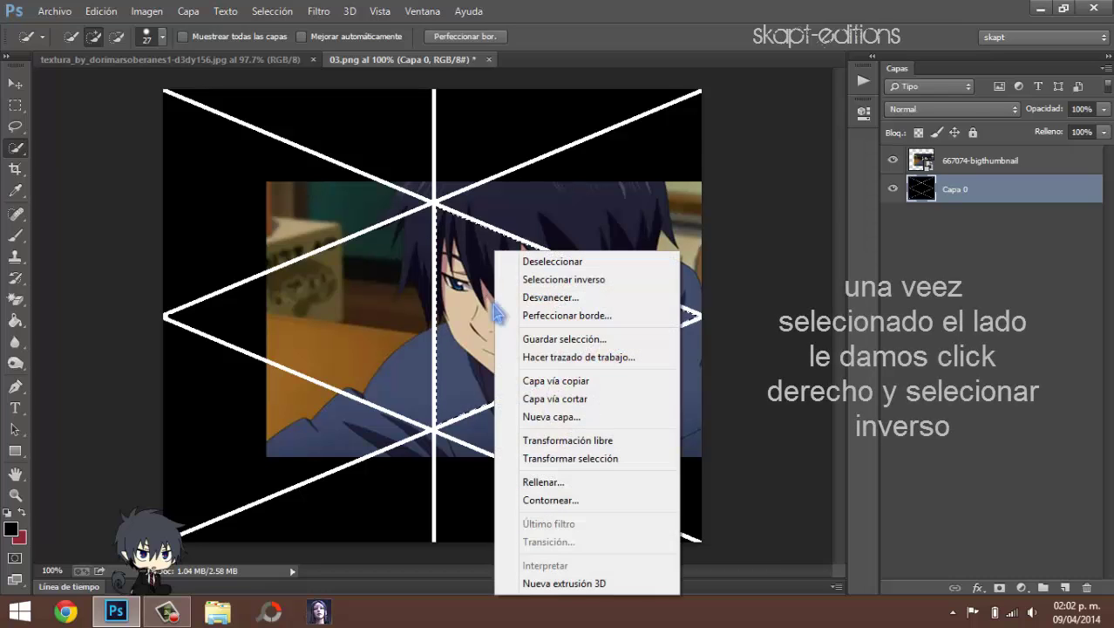
click(739, 331)
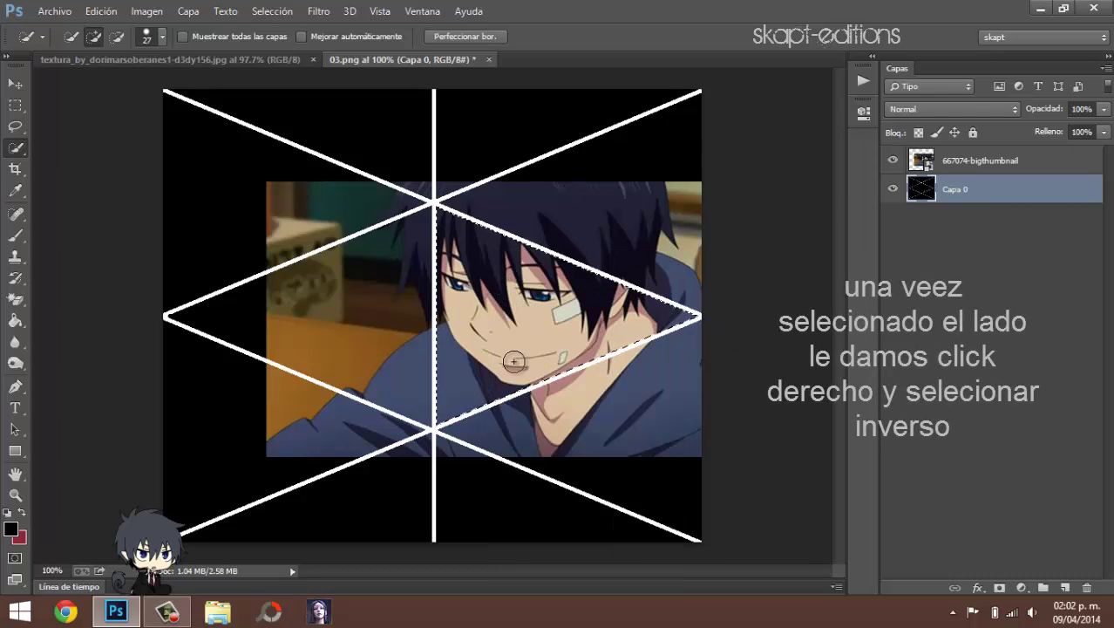
right_click(520, 322)
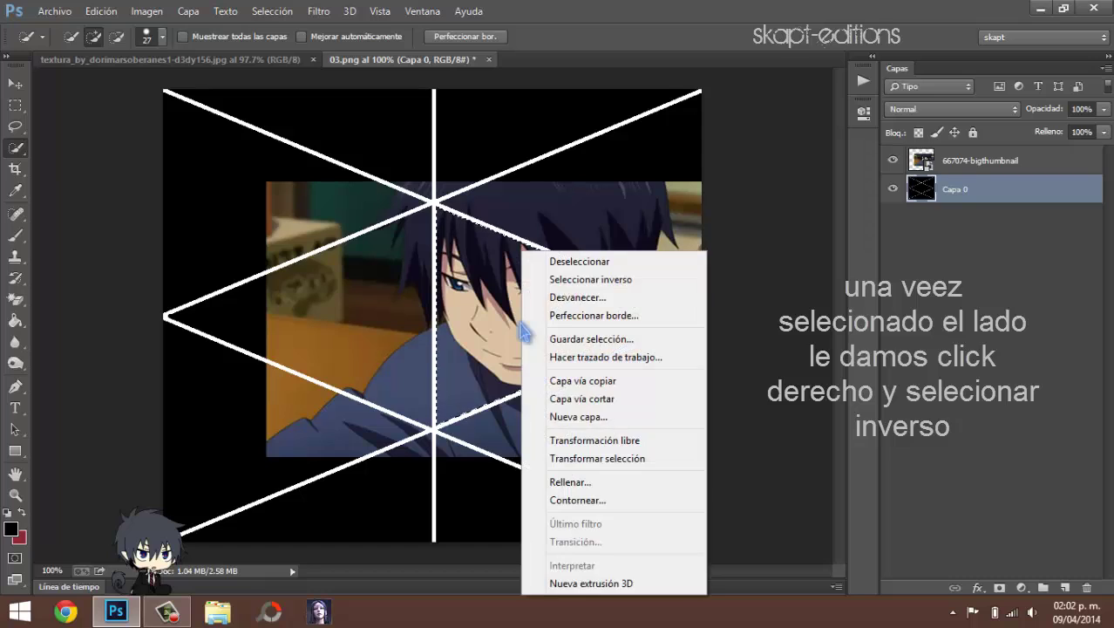
click(577, 280)
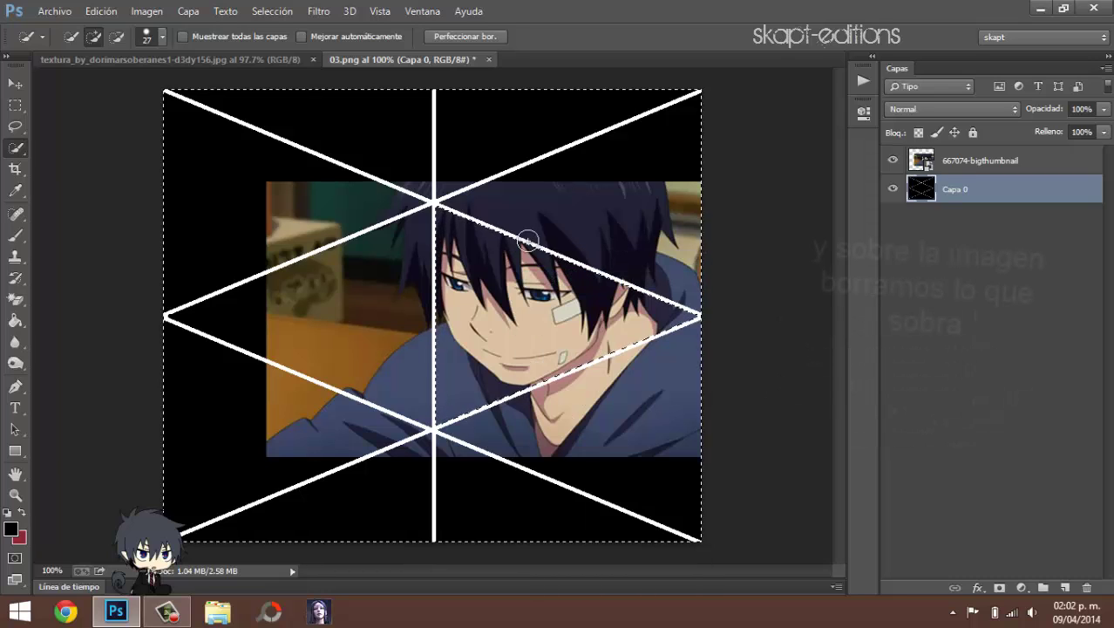
click(956, 165)
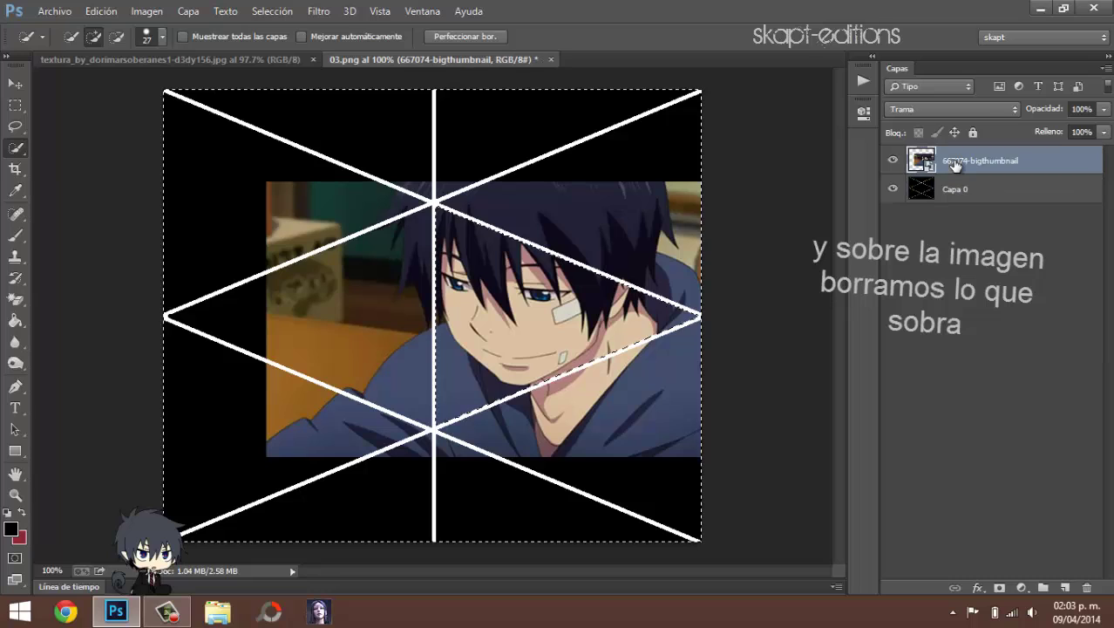
Step: Rasterize the photo and erase its overflow outside the triangle with a 163 px eraser
right_click(16, 299)
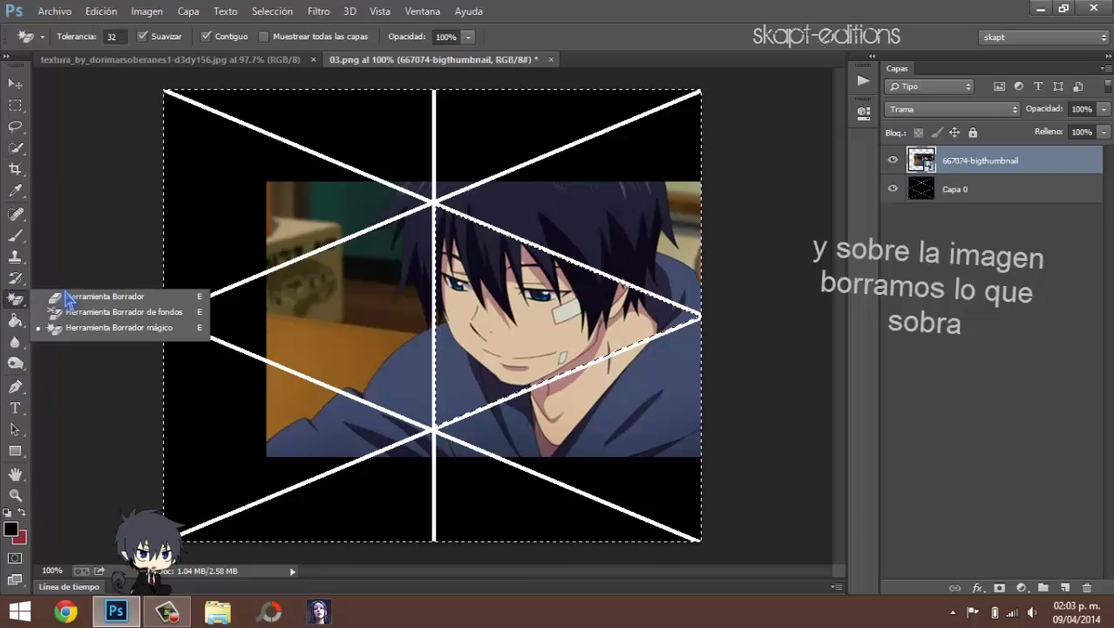
click(88, 299)
right_click(339, 312)
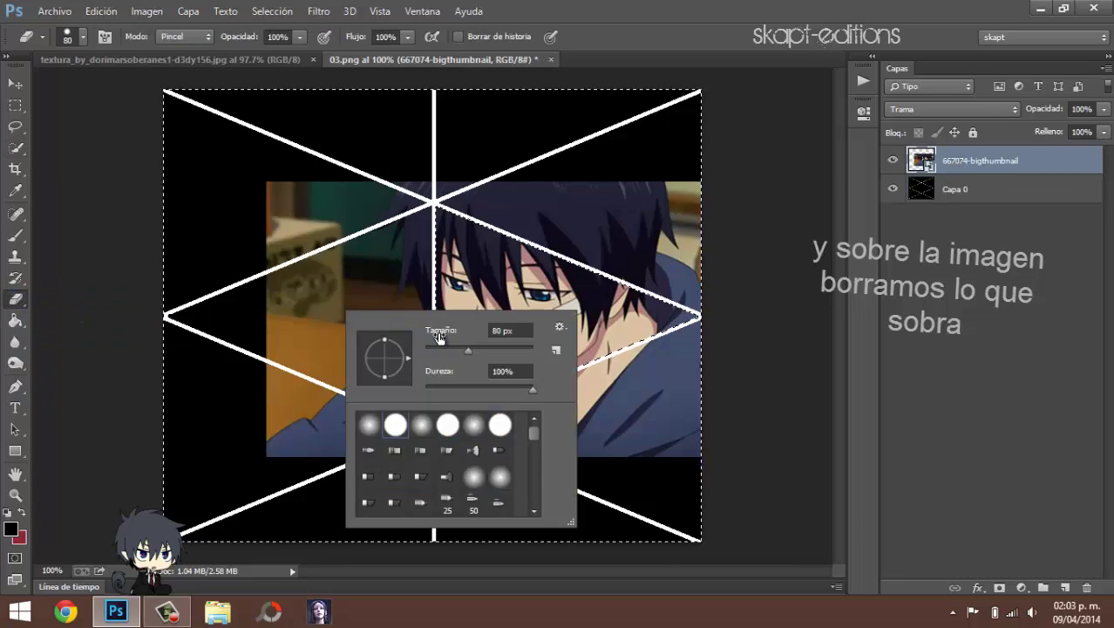
mouse_move(490, 349)
mouse_down()
mouse_move(509, 349)
mouse_move(500, 358)
mouse_up()
click(526, 259)
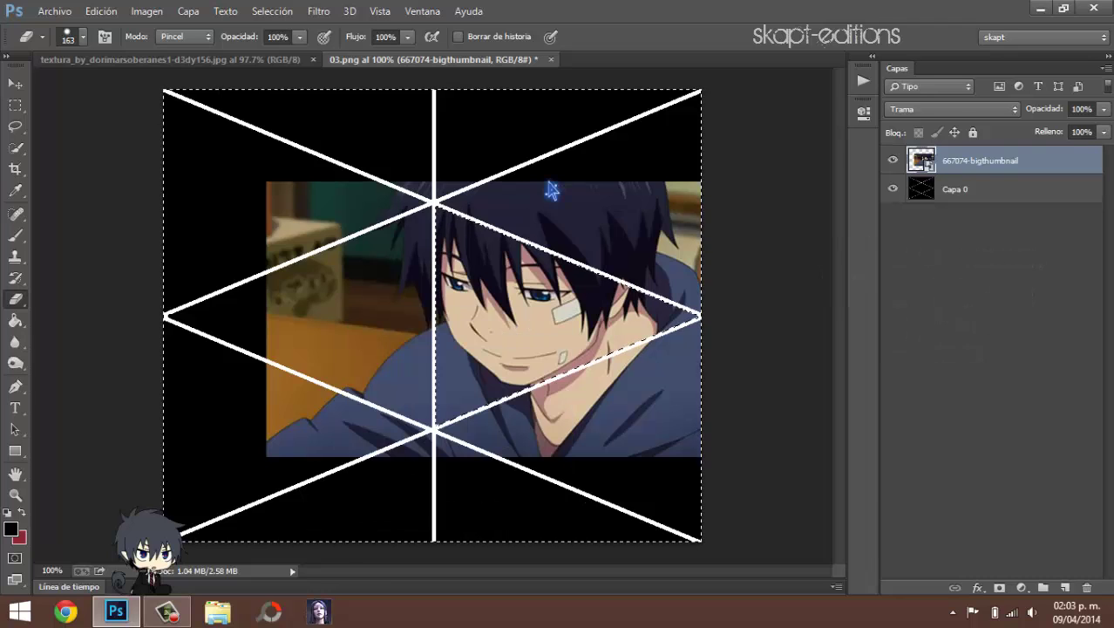
click(525, 259)
click(515, 248)
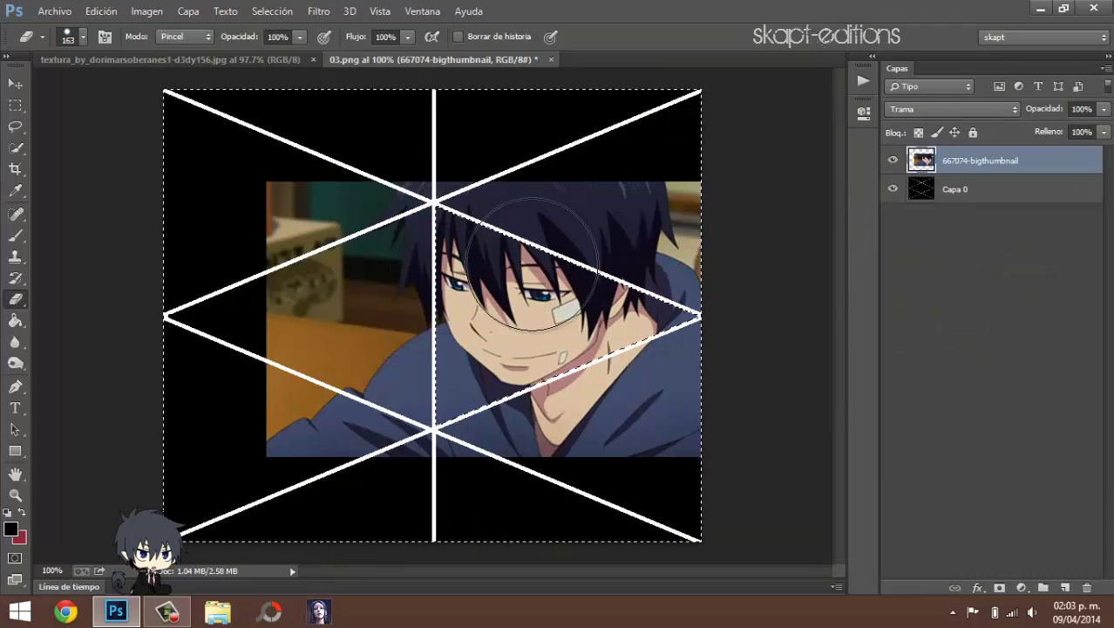
mouse_move(435, 199)
mouse_down()
mouse_move(414, 366)
mouse_move(368, 529)
mouse_move(286, 211)
mouse_move(519, 249)
mouse_move(472, 125)
mouse_move(659, 242)
mouse_move(460, 460)
mouse_move(619, 445)
mouse_up()
mouse_move(595, 353)
mouse_down()
mouse_move(510, 462)
mouse_move(523, 383)
mouse_up()
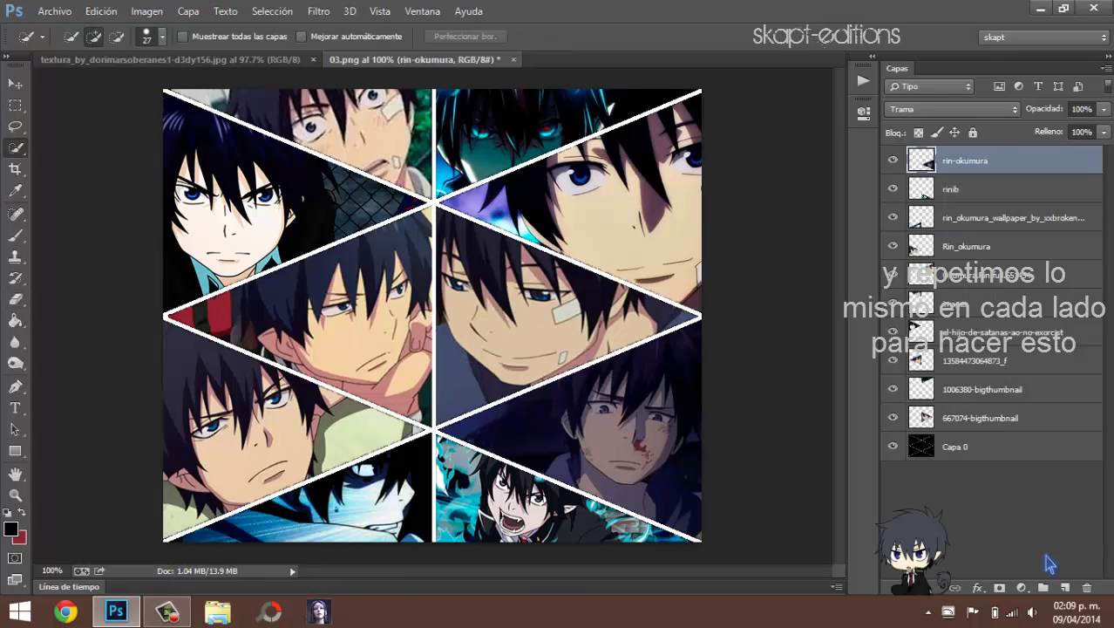
key(v)
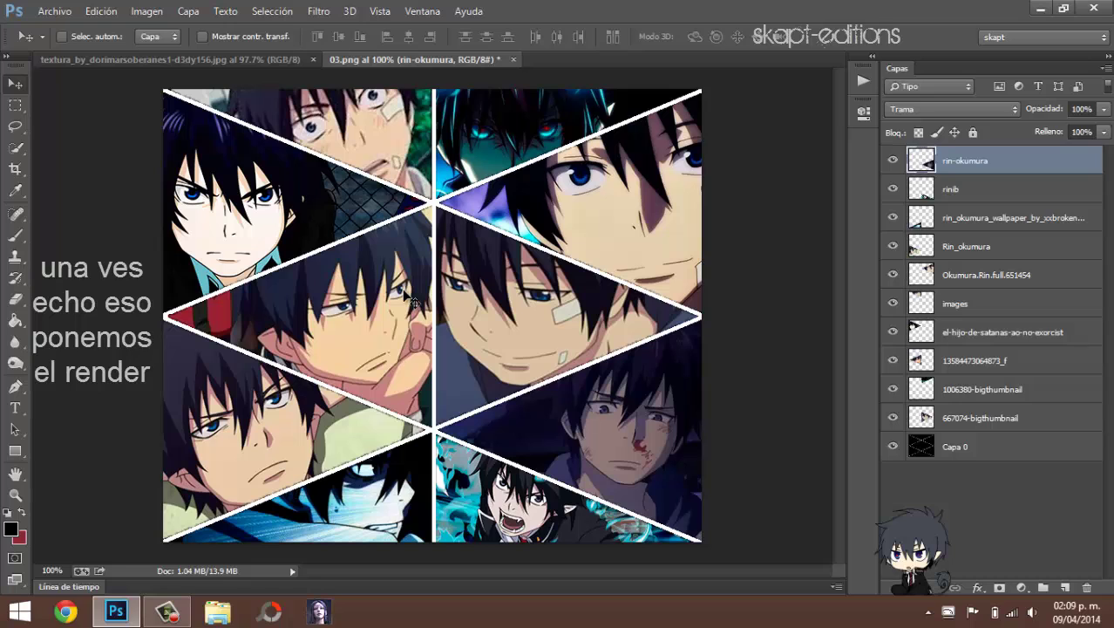
click(54, 11)
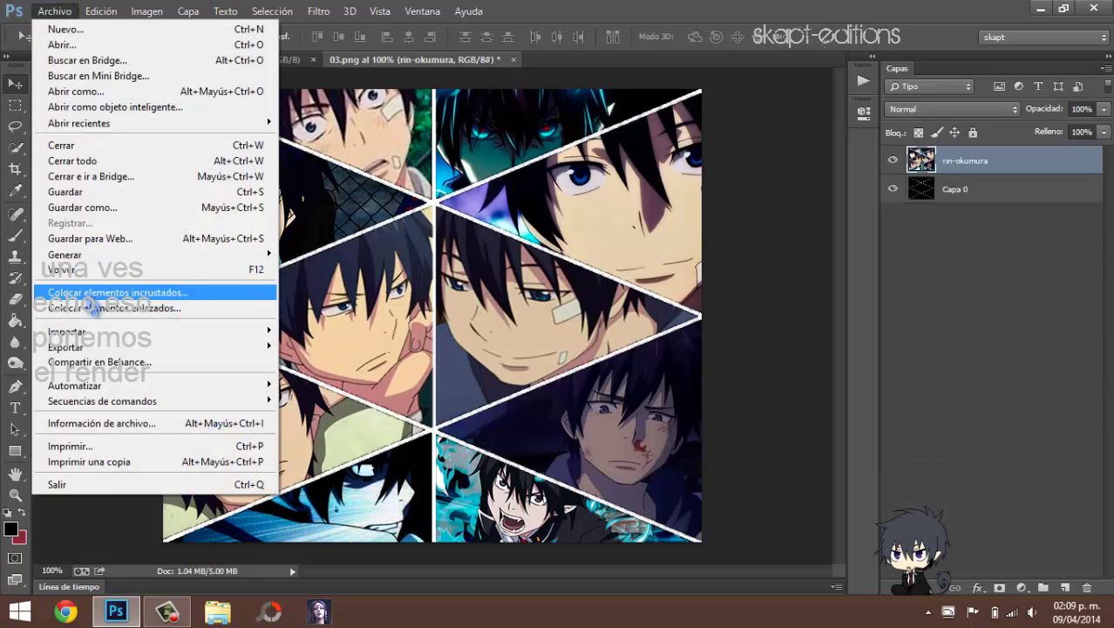
Step: Place kiyoshi_x_rin_by_kamari12365-d6jtxk4 as an embedded full-body render layer
click(91, 288)
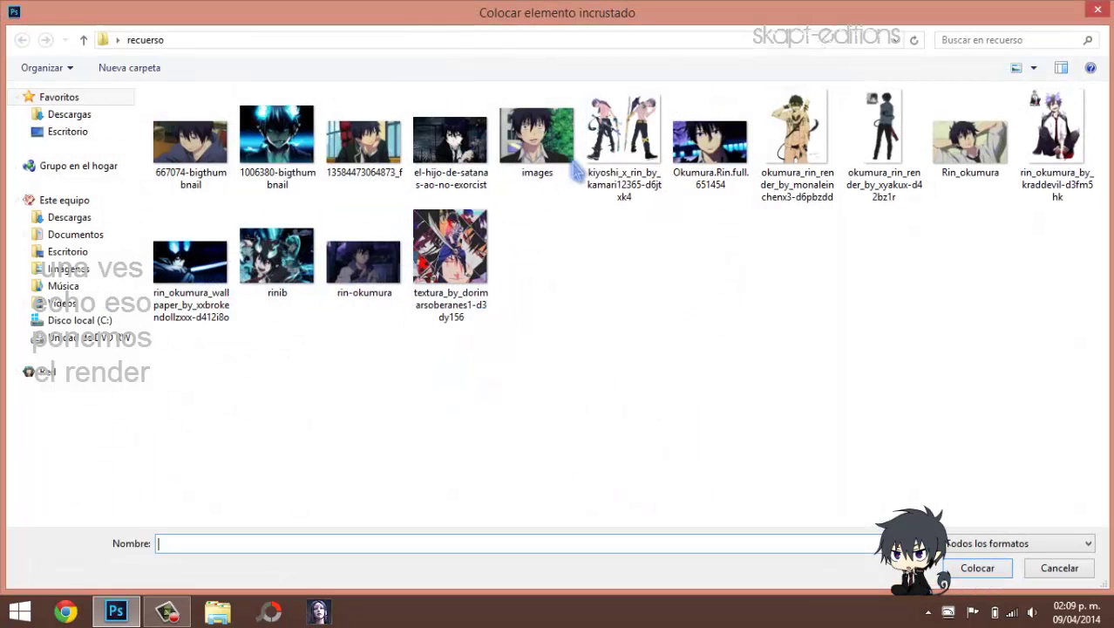
click(624, 140)
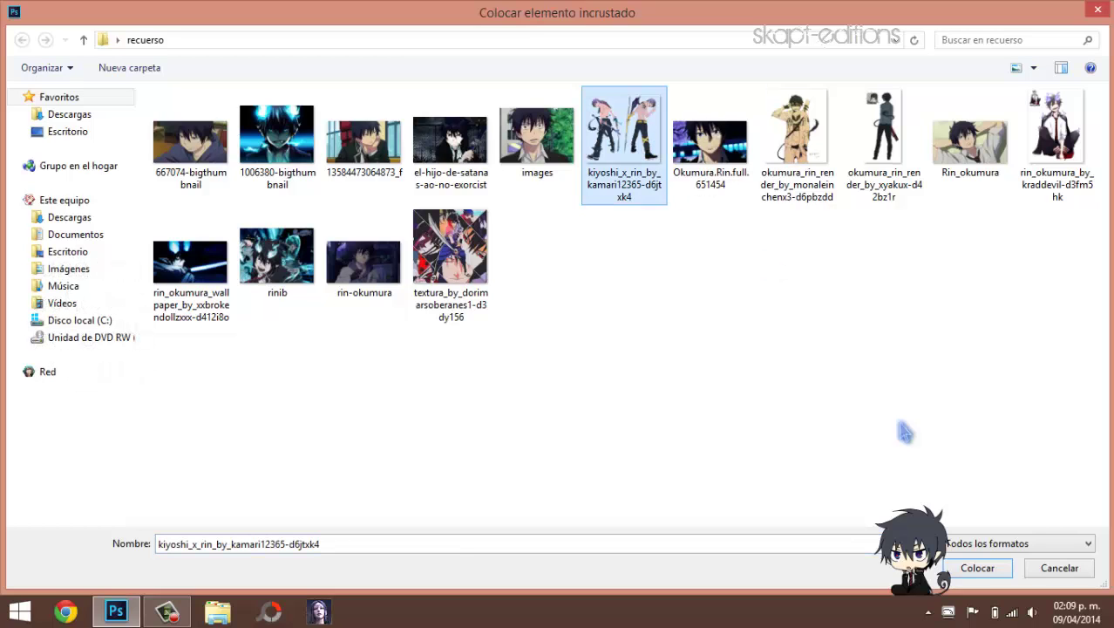
click(989, 577)
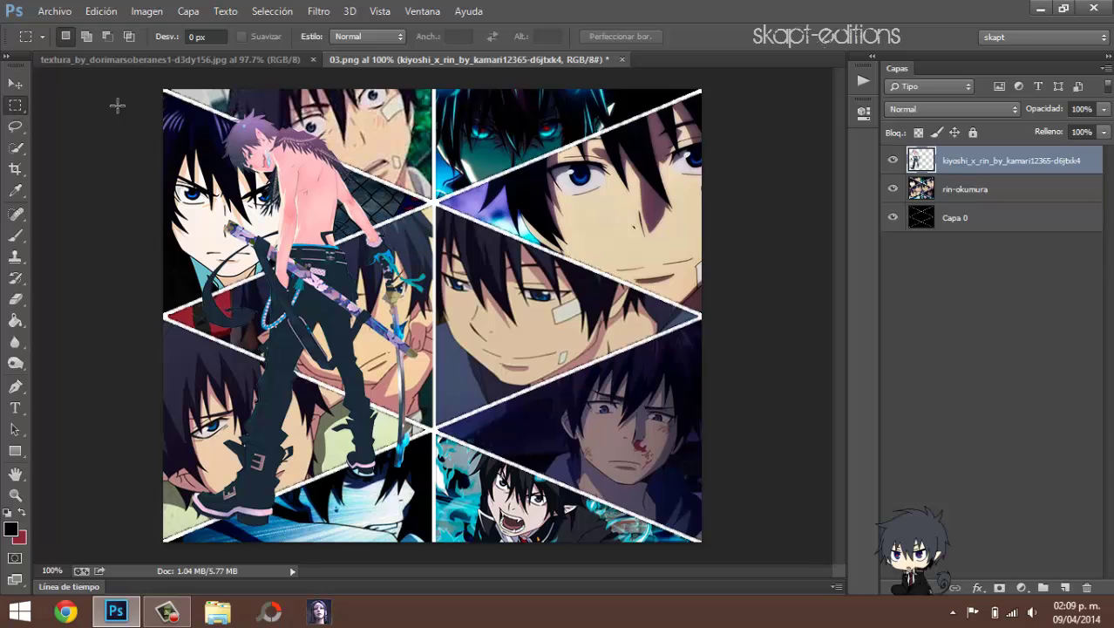
Step: Move the kiyoshi_x_rin render toward the collage centre and scale it to about 108%
key(v)
drag(313, 229, 459, 234)
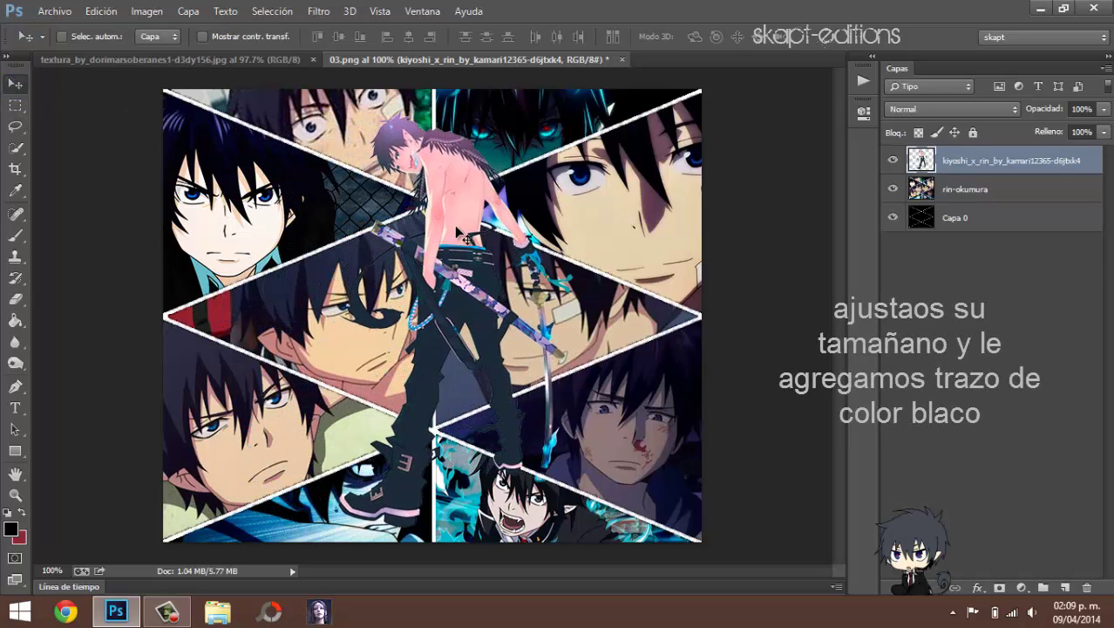
key(ctrl+t)
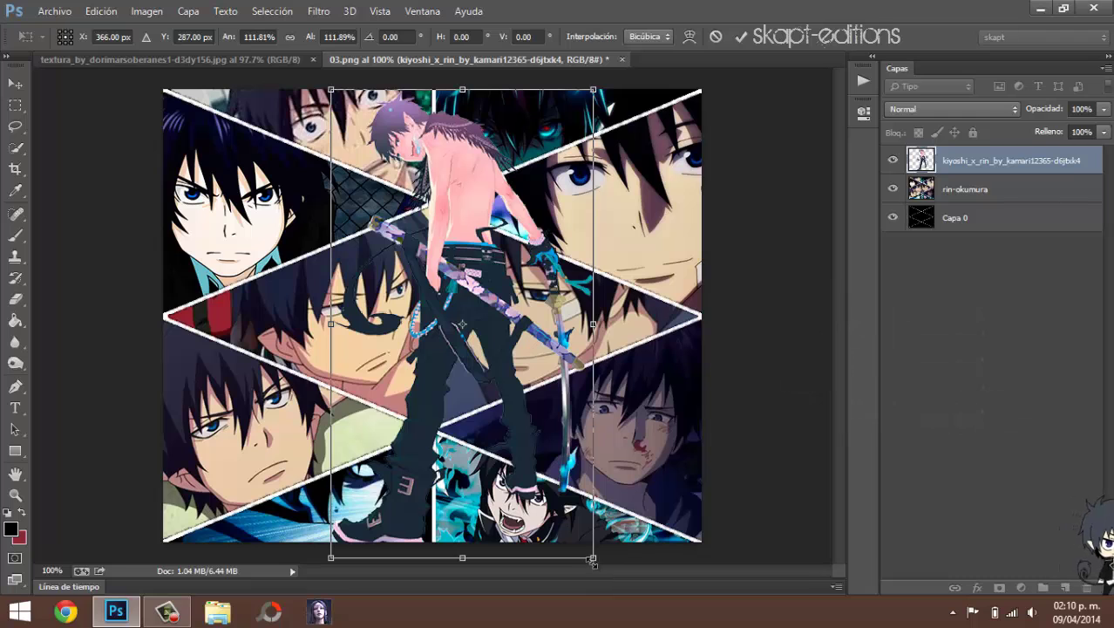
drag(593, 559, 584, 546)
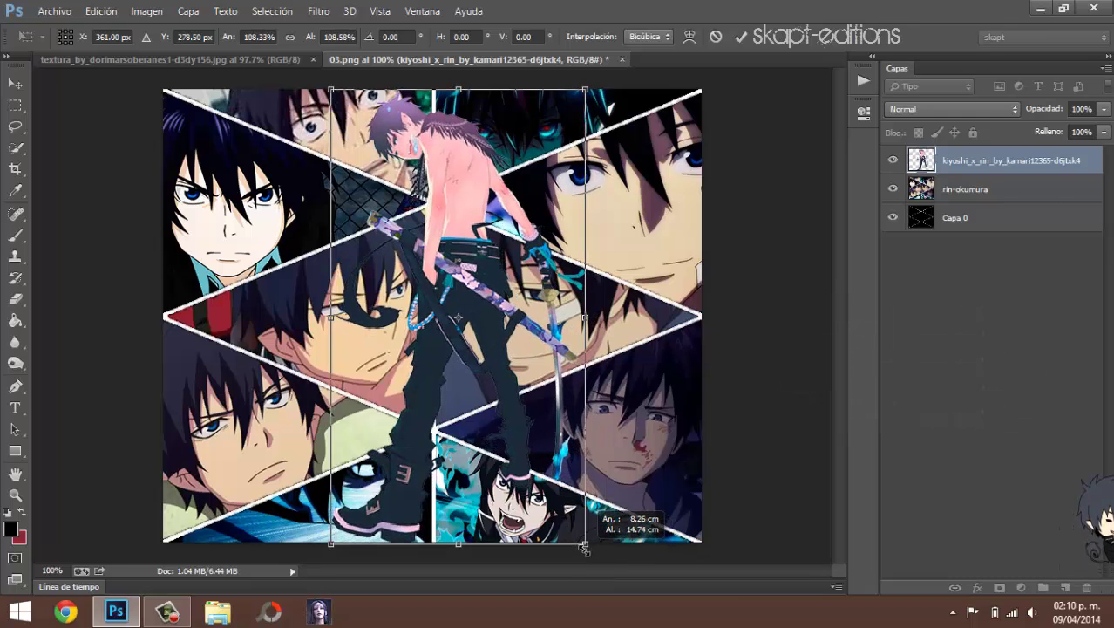
click(740, 39)
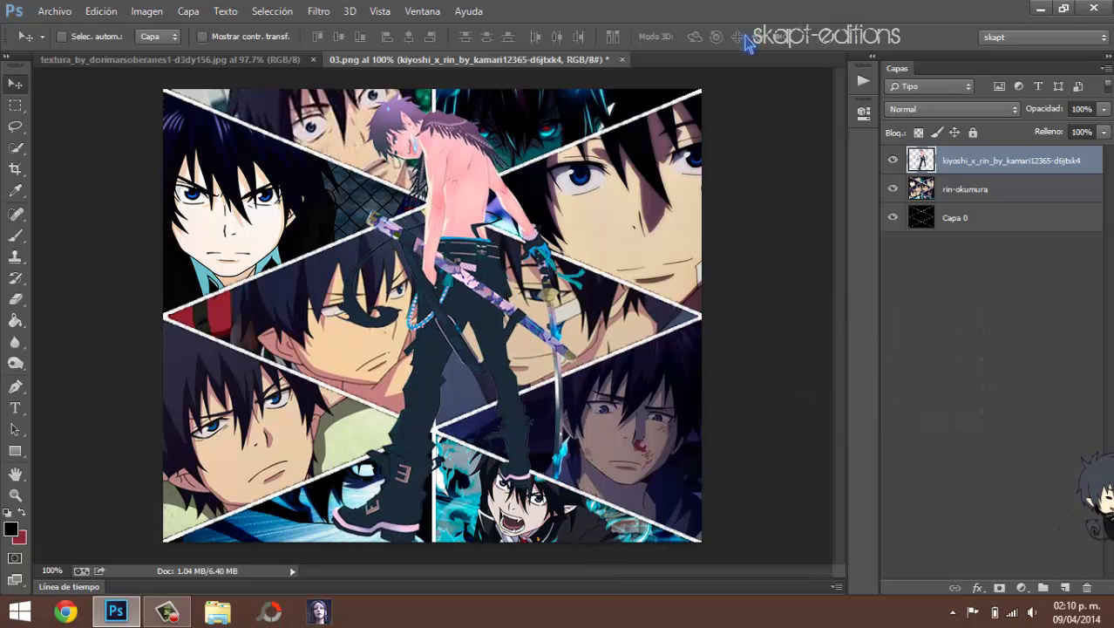
drag(503, 201, 503, 201)
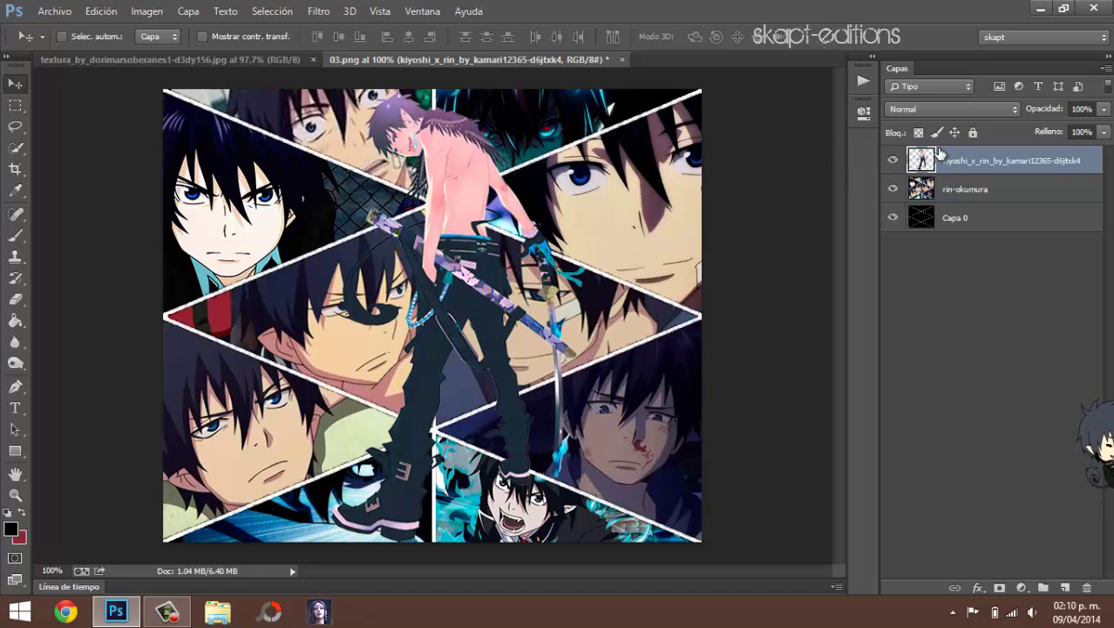
Step: Give the kiyoshi_x_rin layer a 3 px white (ffffff) outside stroke via Blending Options
right_click(962, 163)
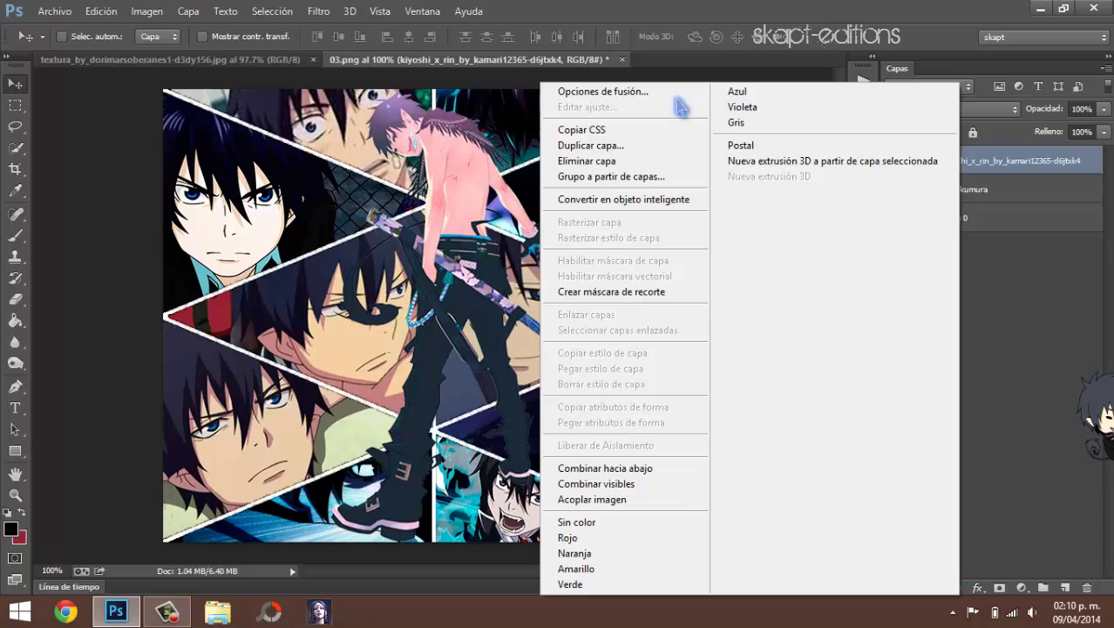
click(680, 100)
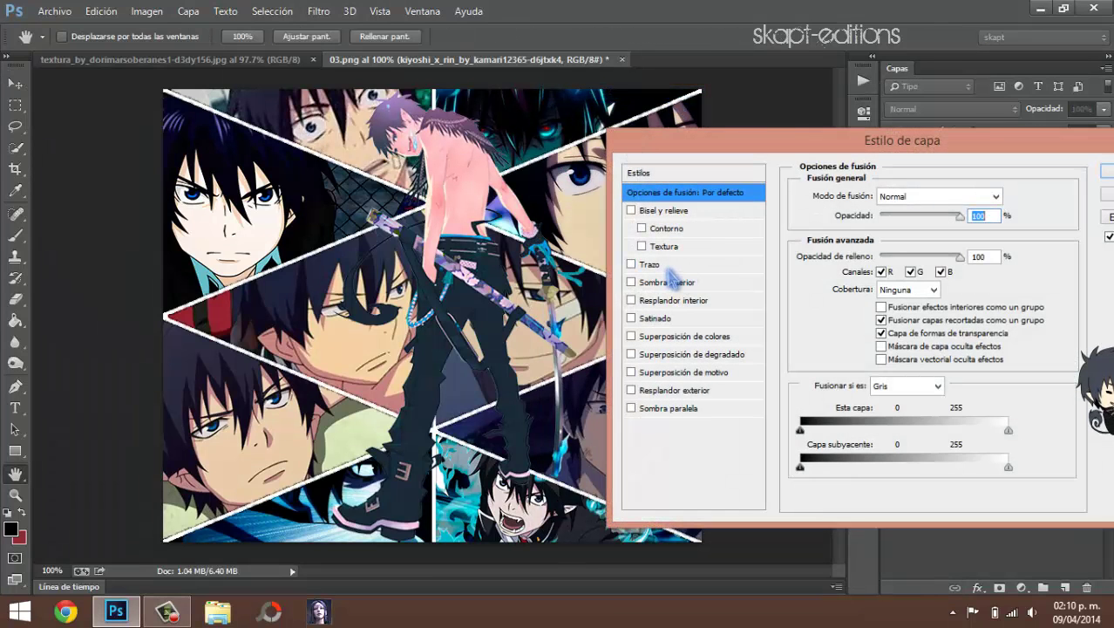
click(650, 264)
click(836, 308)
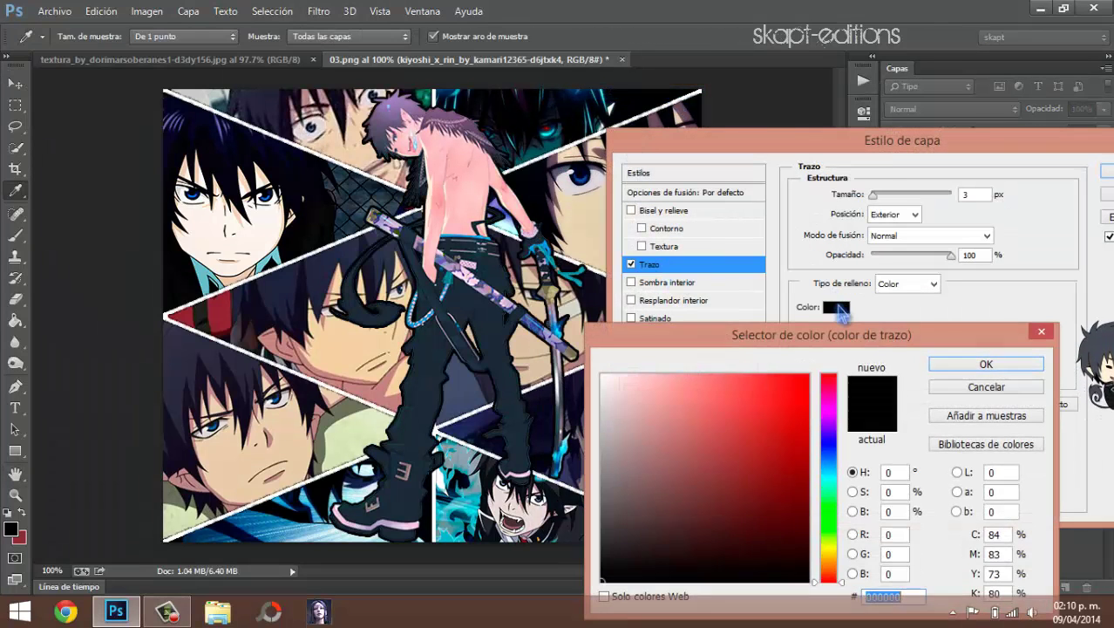
drag(693, 415, 601, 374)
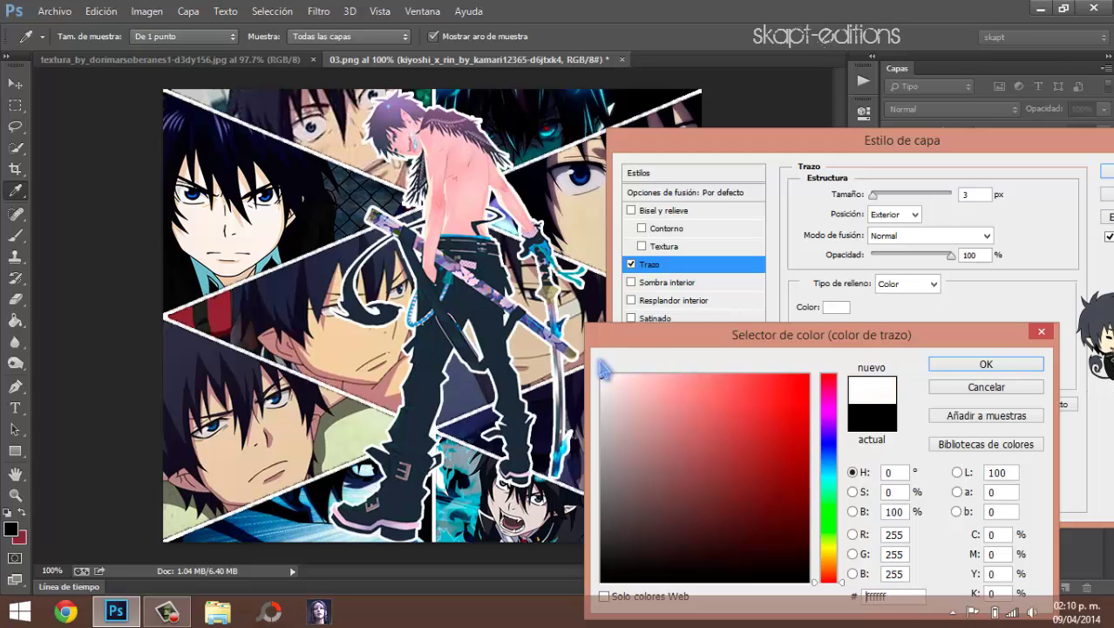
click(961, 366)
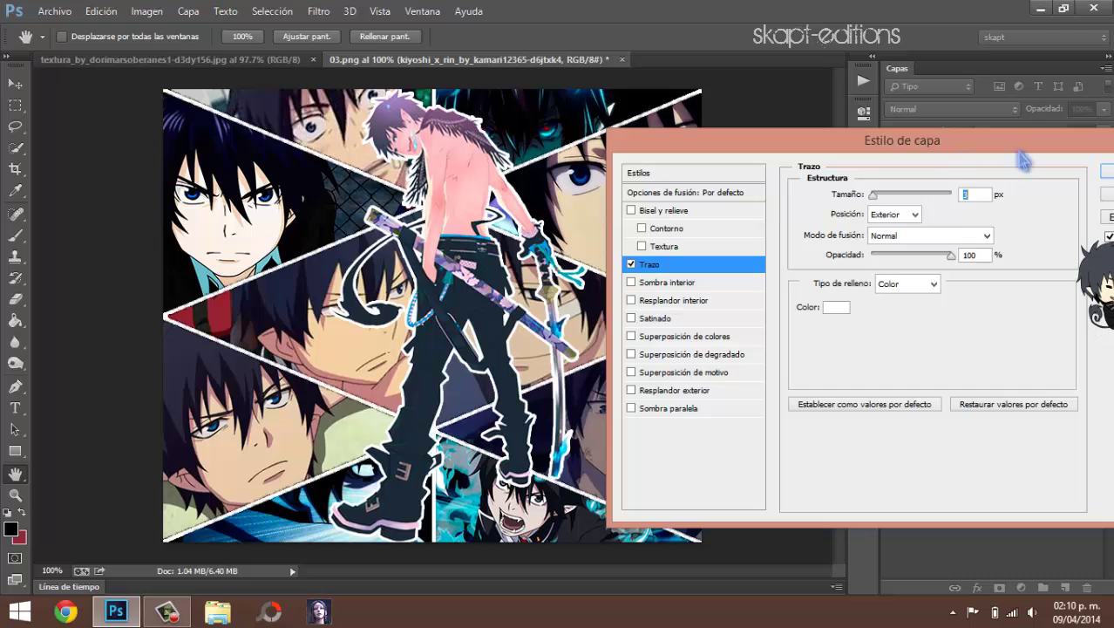
key(Return)
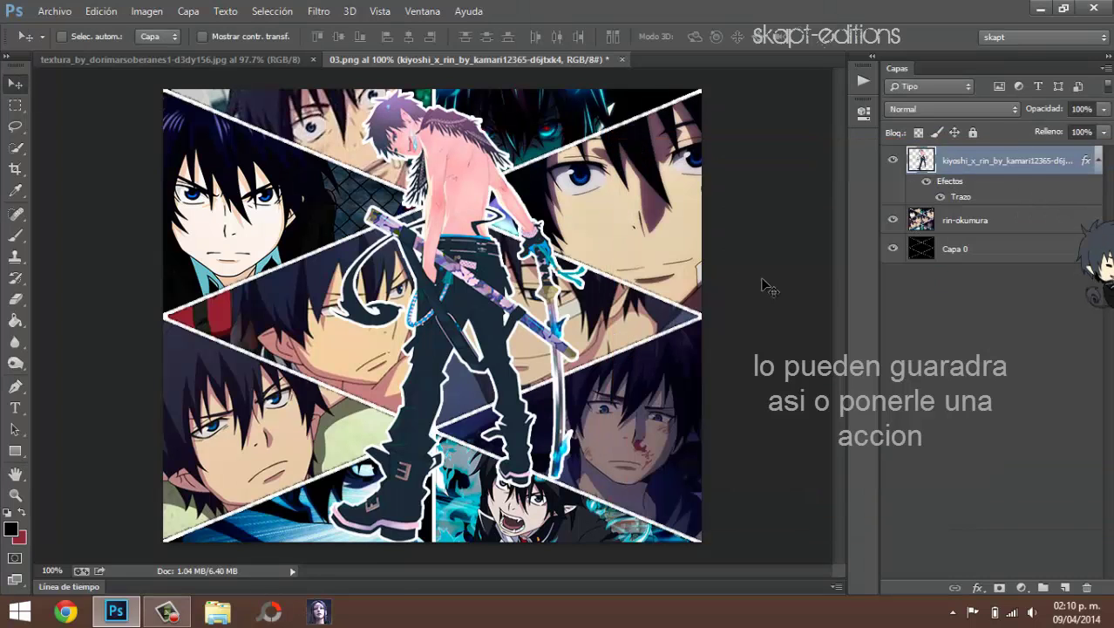
Step: Deselect the render, toggle rin-okumura's visibility off and on, and bring up the Actions panel
click(920, 388)
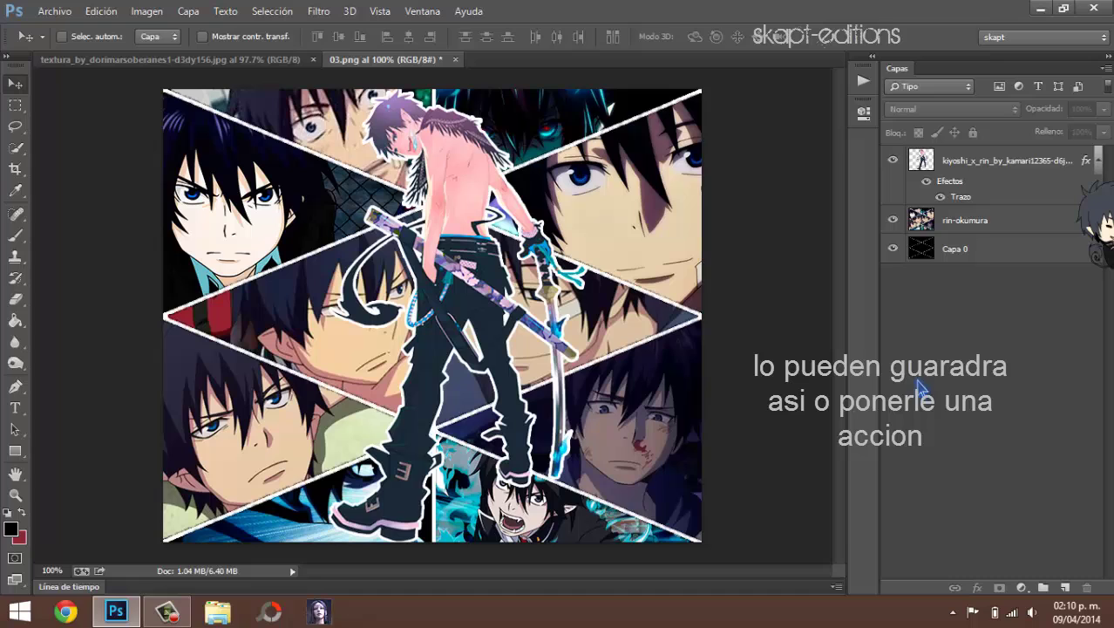
click(891, 221)
click(891, 222)
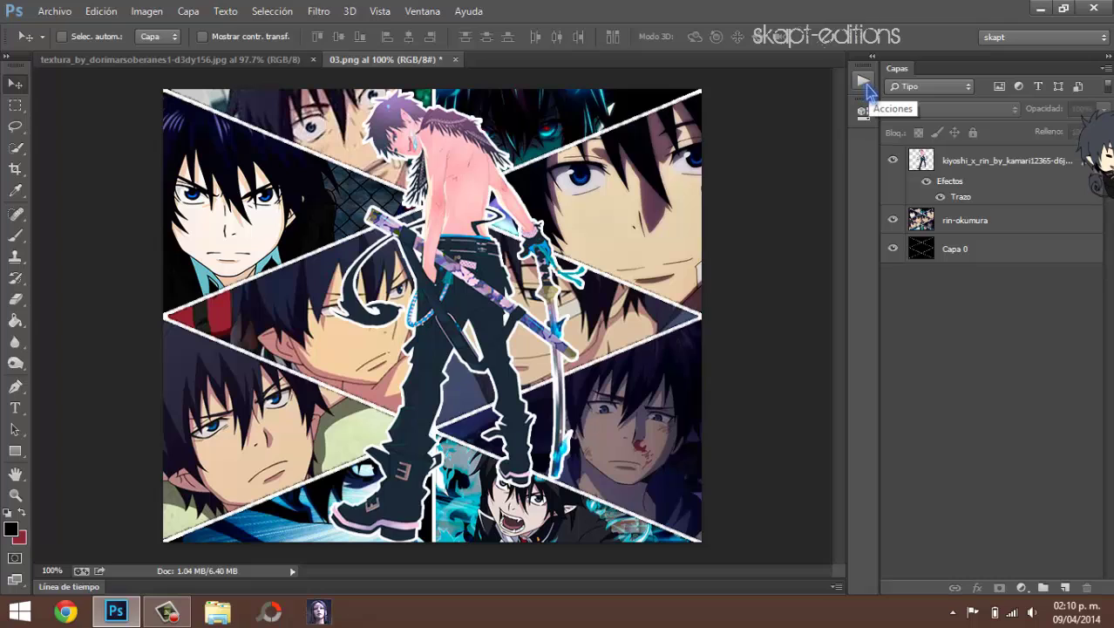
click(865, 84)
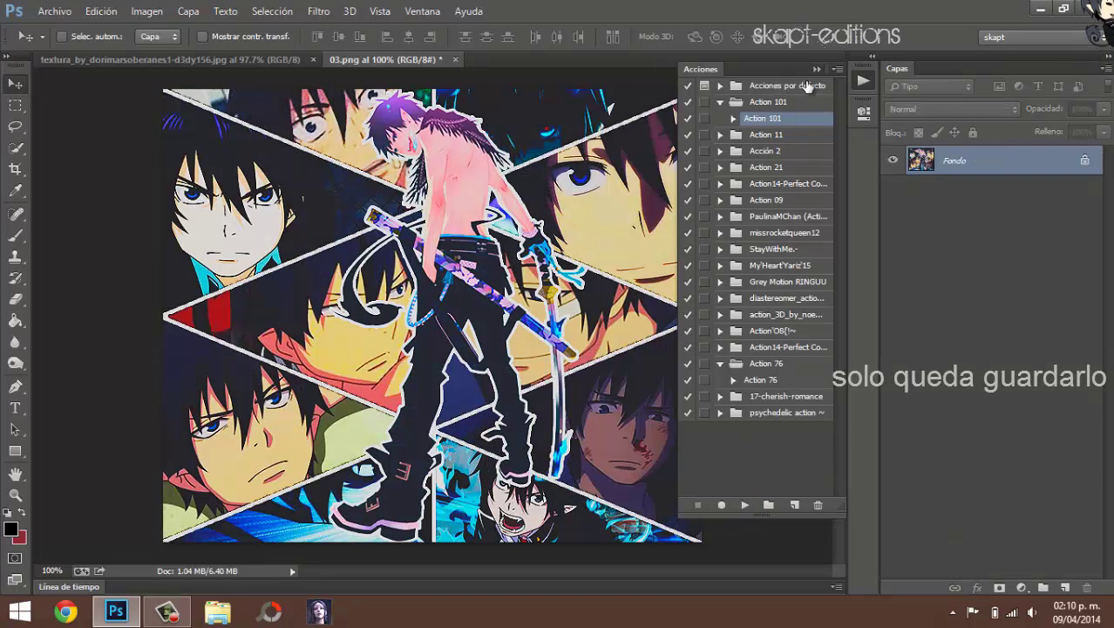
Step: Collapse the Actions panel, glance at the textura tab, and return to the 03.png collage
click(817, 70)
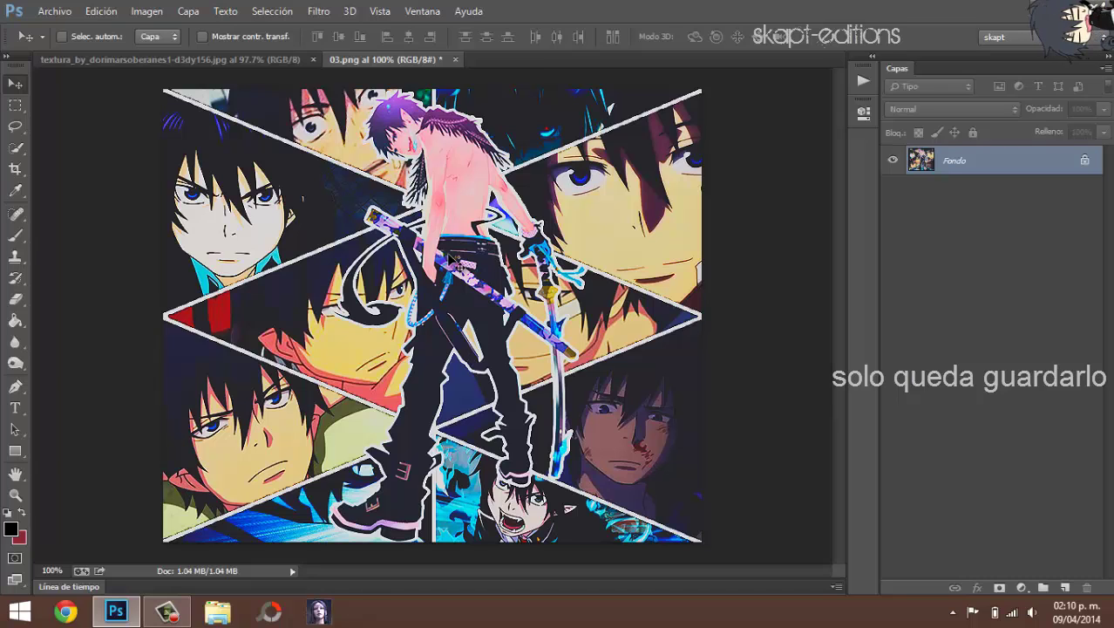
click(187, 63)
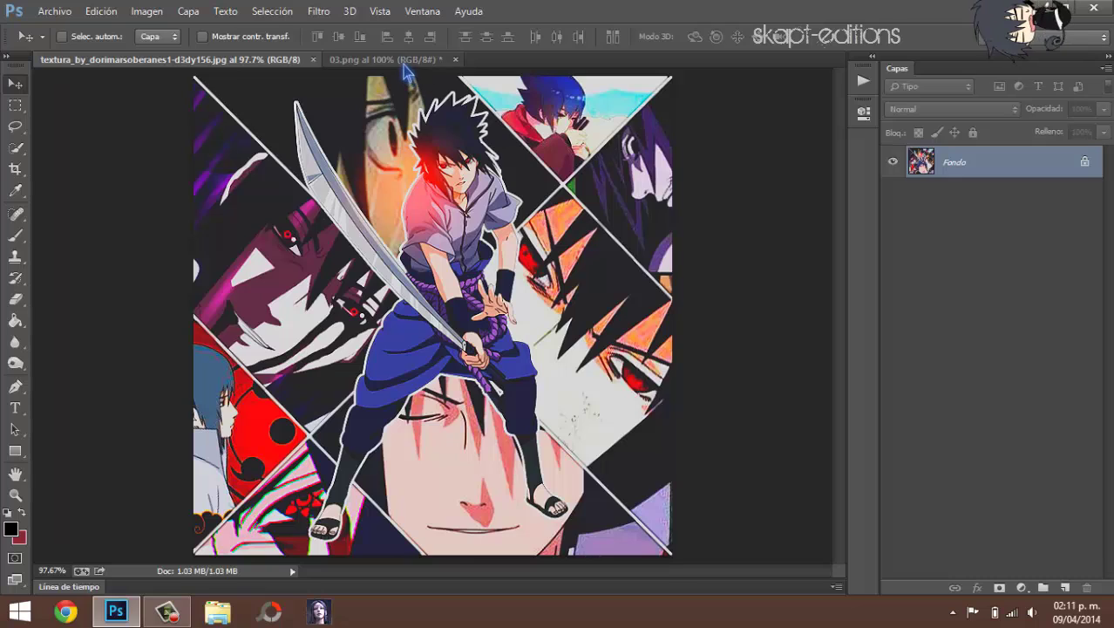
click(392, 60)
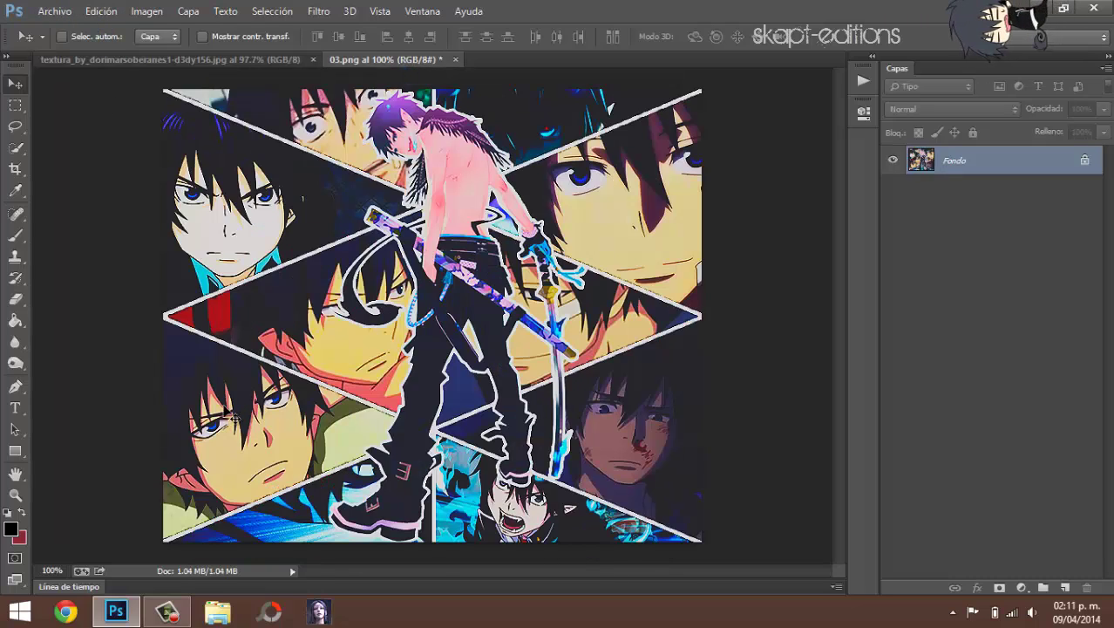